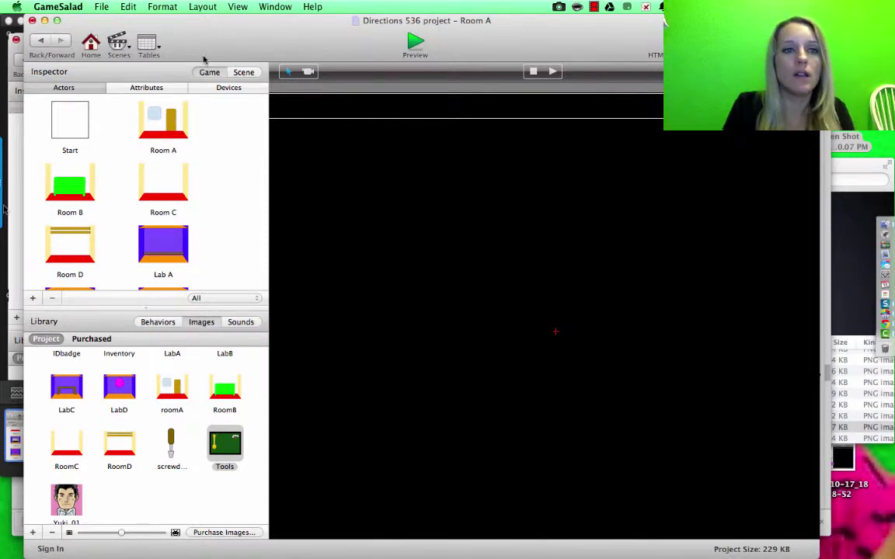
Switch to the Room A scene and add the Room A background actor to it
click(127, 48)
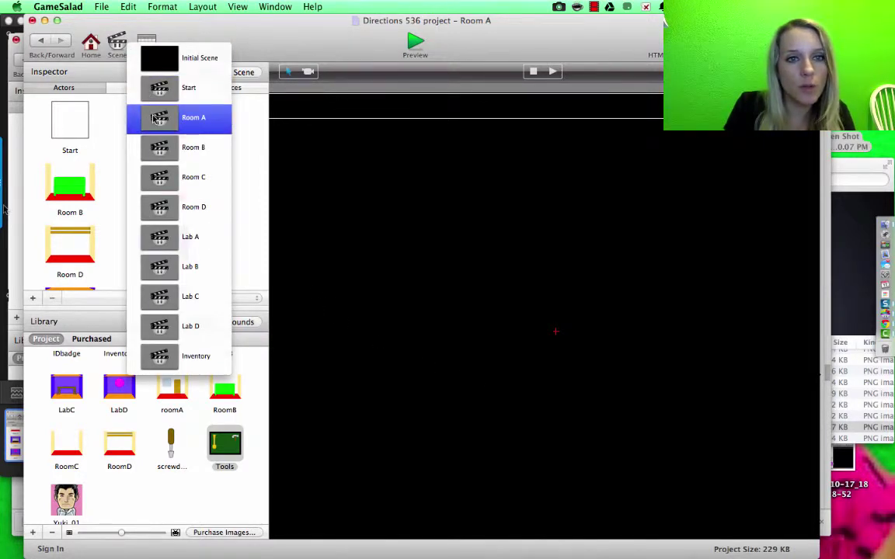
click(155, 118)
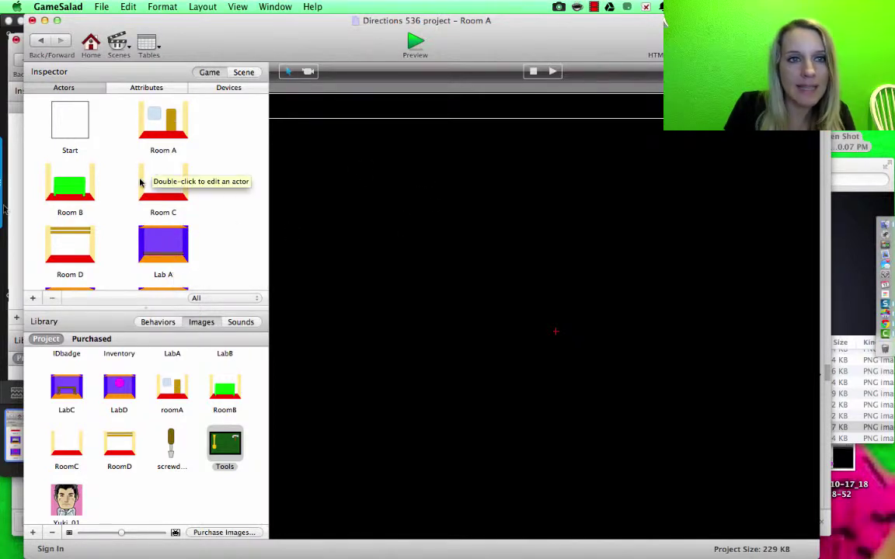
scroll(129, 200, down, 2)
scroll(129, 200, down, 10)
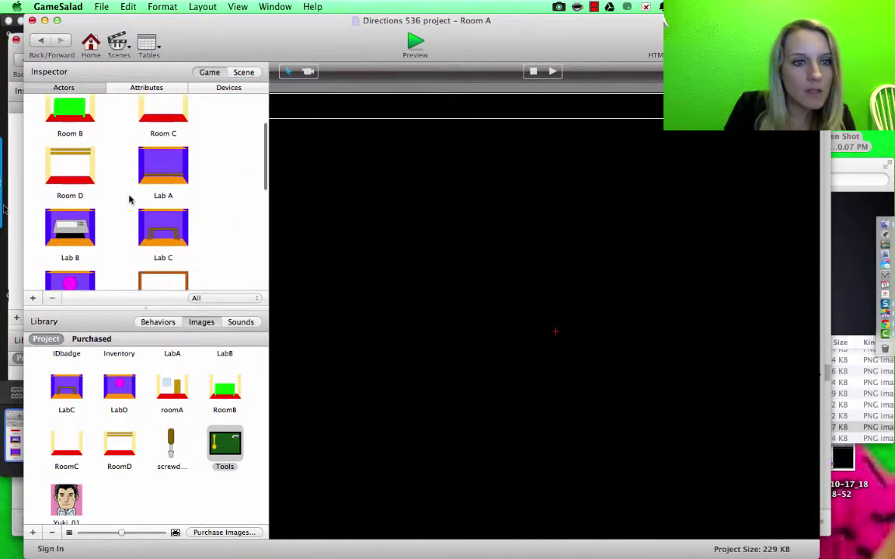
scroll(129, 200, down, 8)
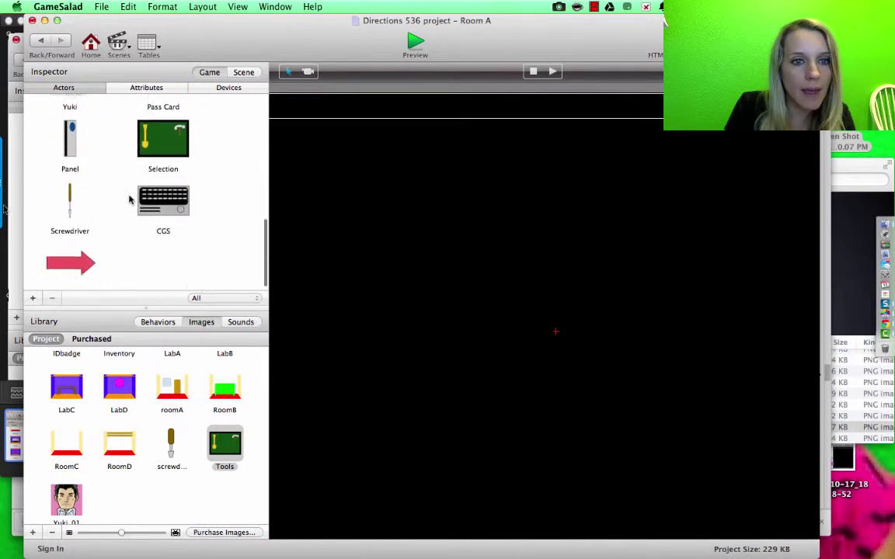
scroll(129, 199, up, 7)
scroll(129, 200, up, 8)
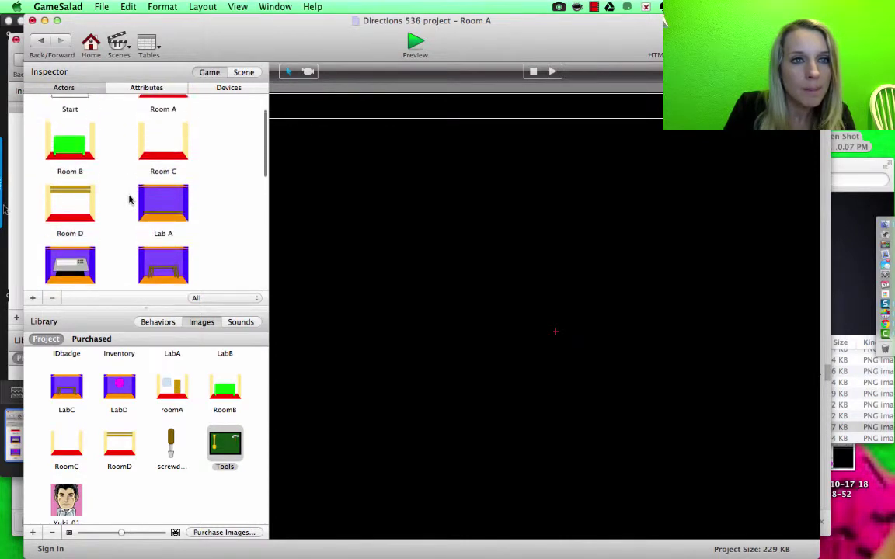
double_click(181, 139)
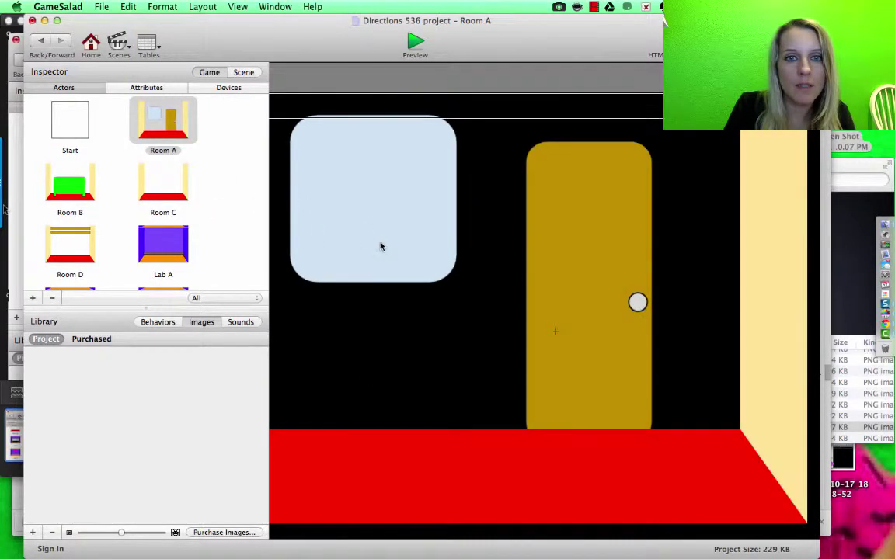
Position the placed Room A actor at X 512, Y 384 and return to the scene
double_click(380, 246)
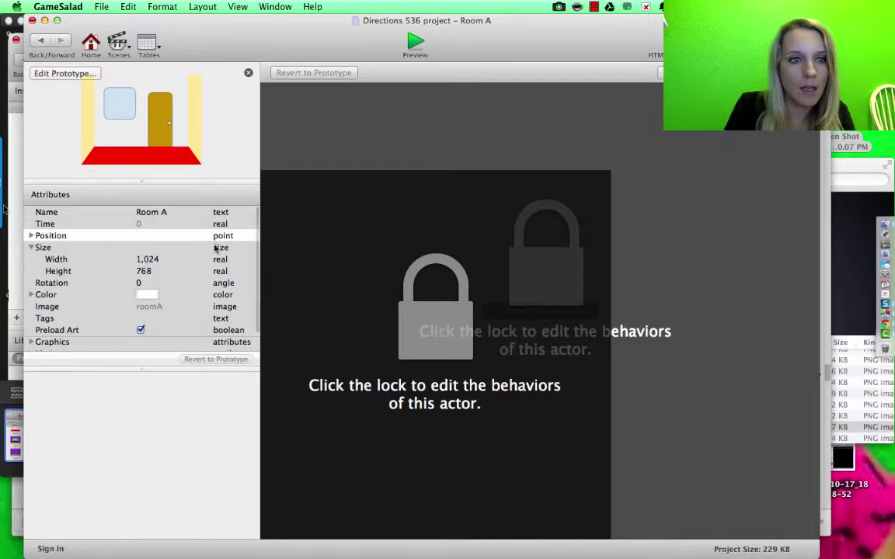
click(32, 236)
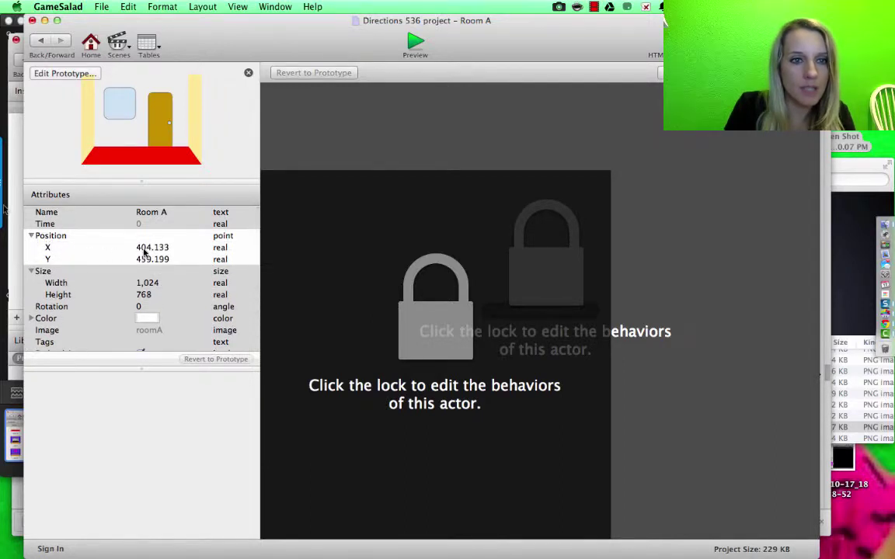
click(143, 249)
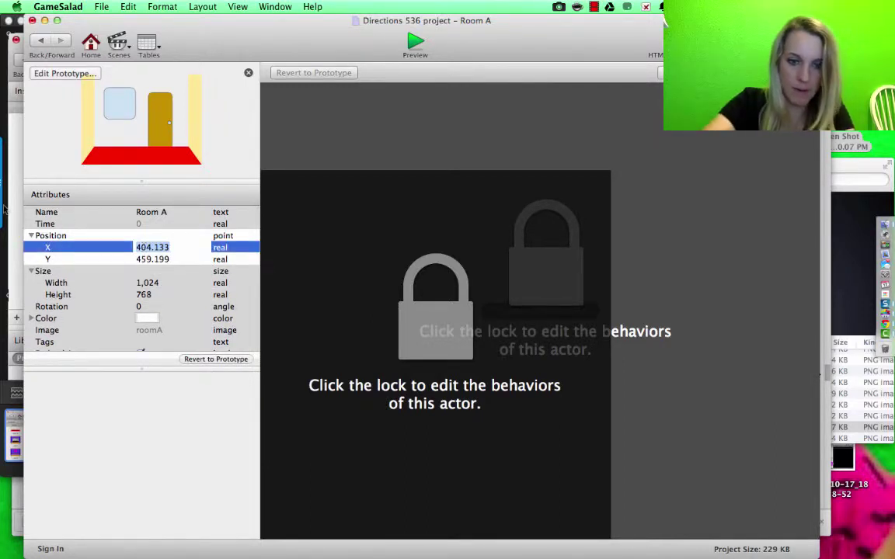
text(512)
key(Tab)
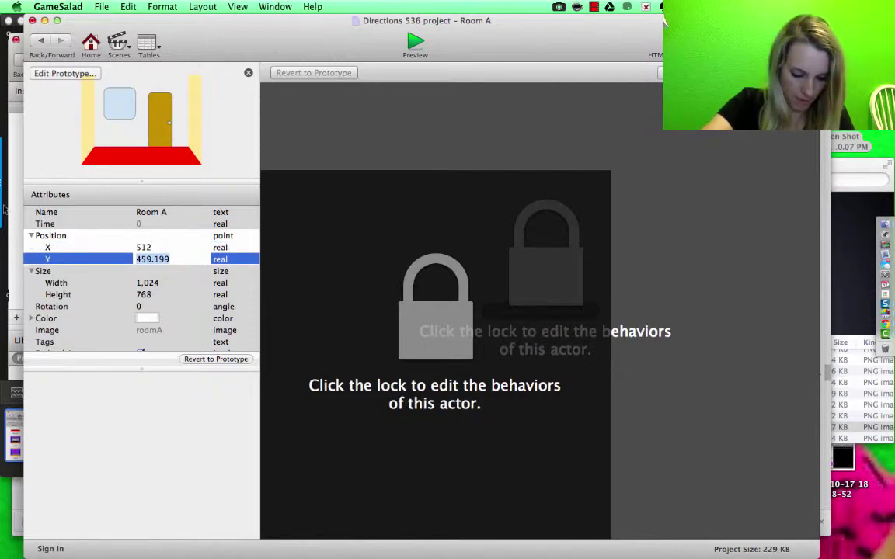
text(384)
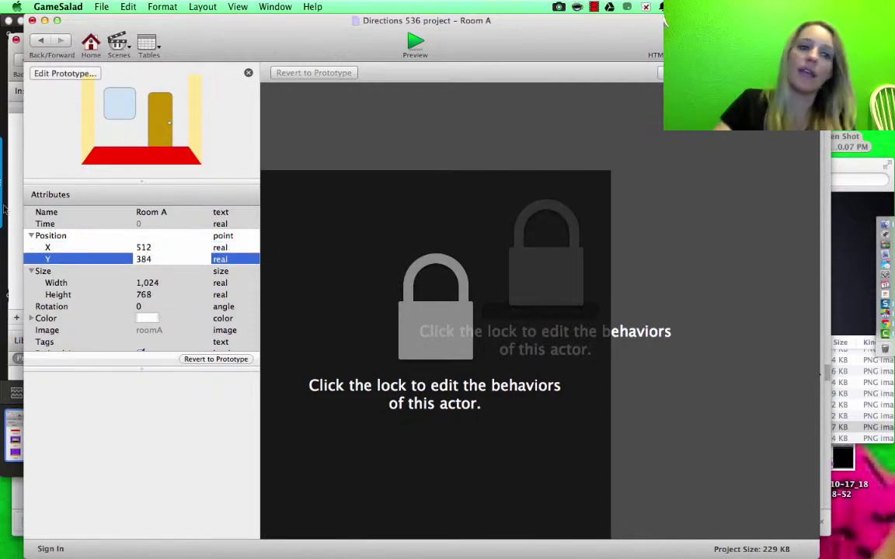
key(Tab)
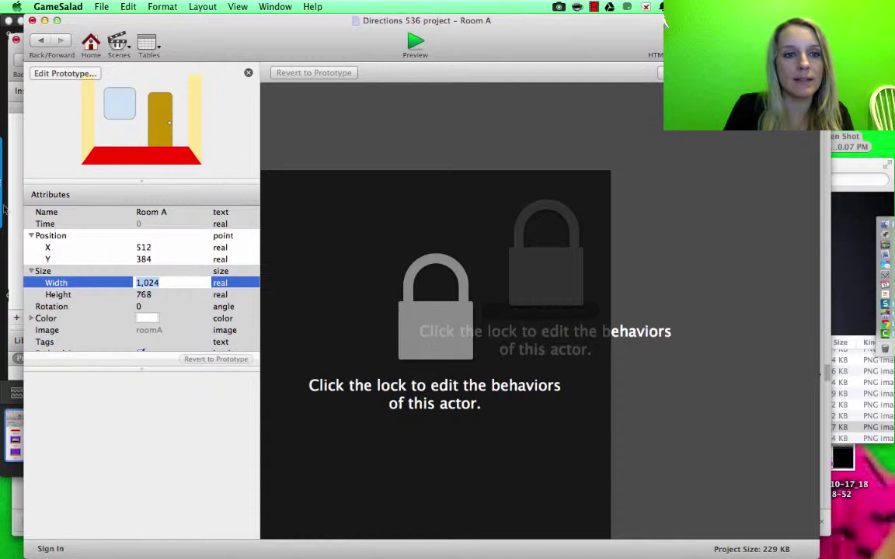
click(42, 42)
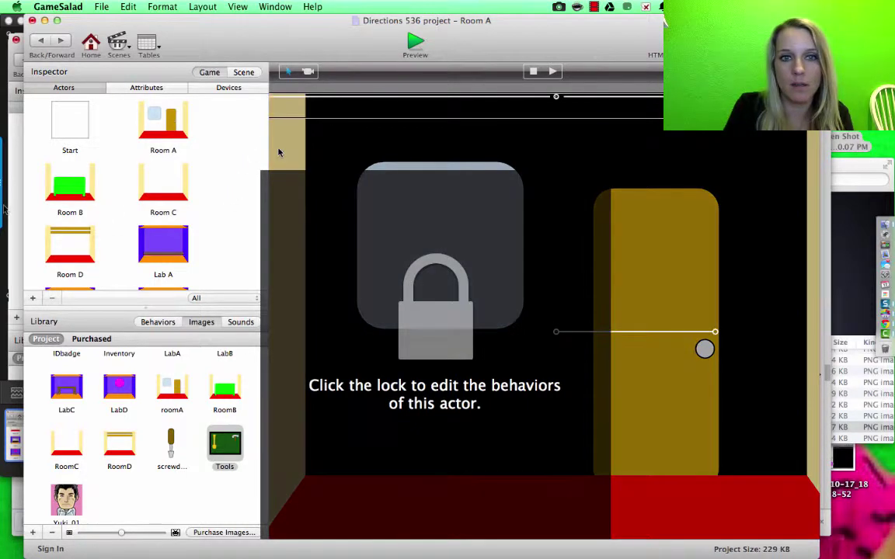
Switch to the Room B scene and drop the Room B background actor onto its stage
click(118, 43)
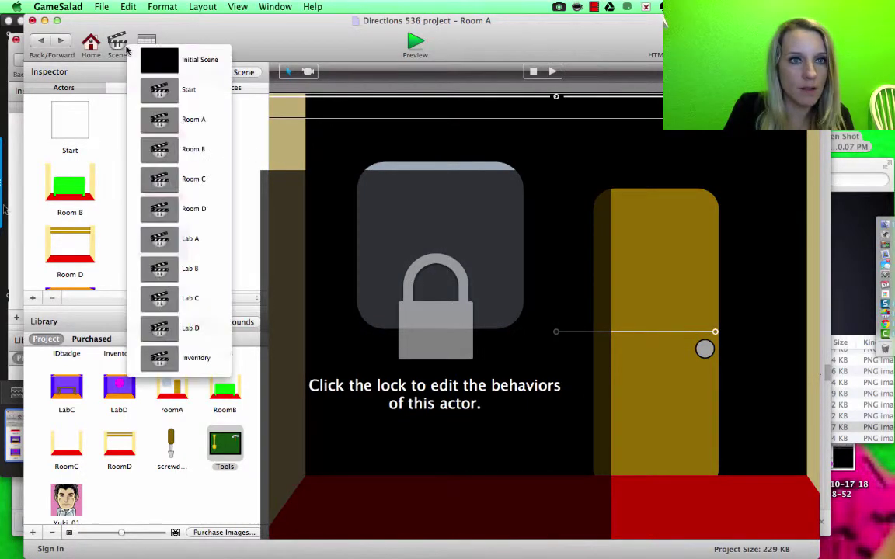
click(161, 149)
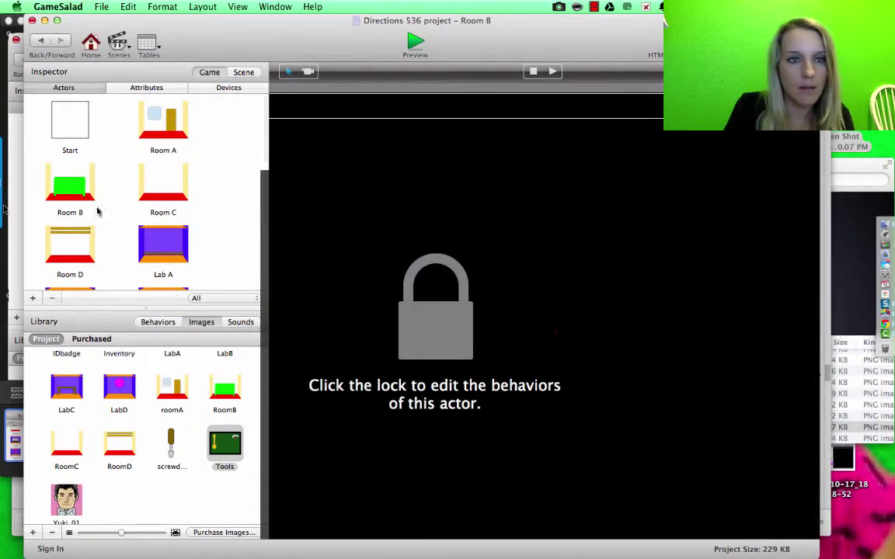
drag(84, 190, 432, 370)
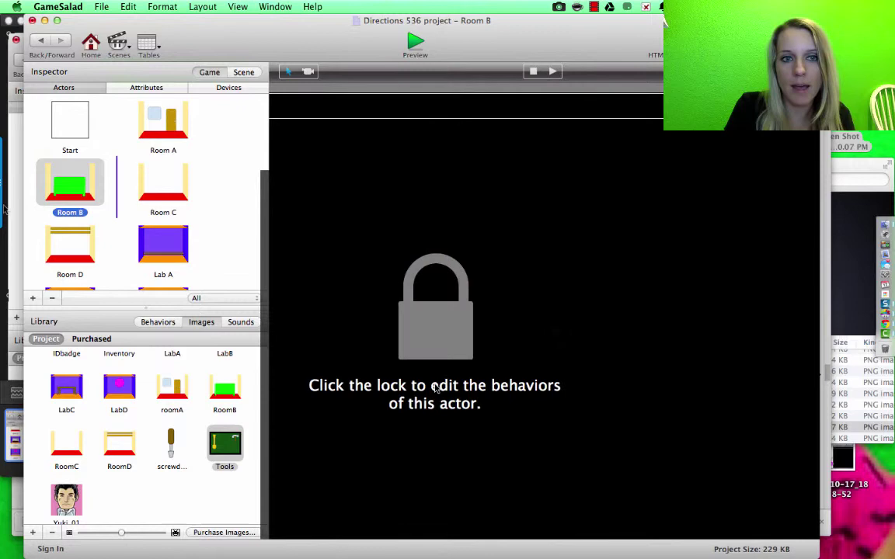
drag(86, 182, 475, 439)
click(200, 254)
click(230, 266)
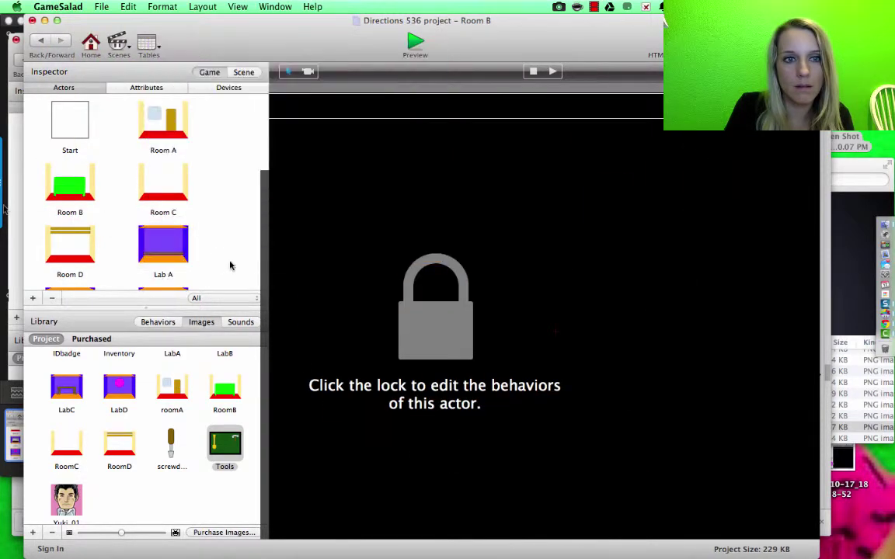
click(92, 201)
click(399, 263)
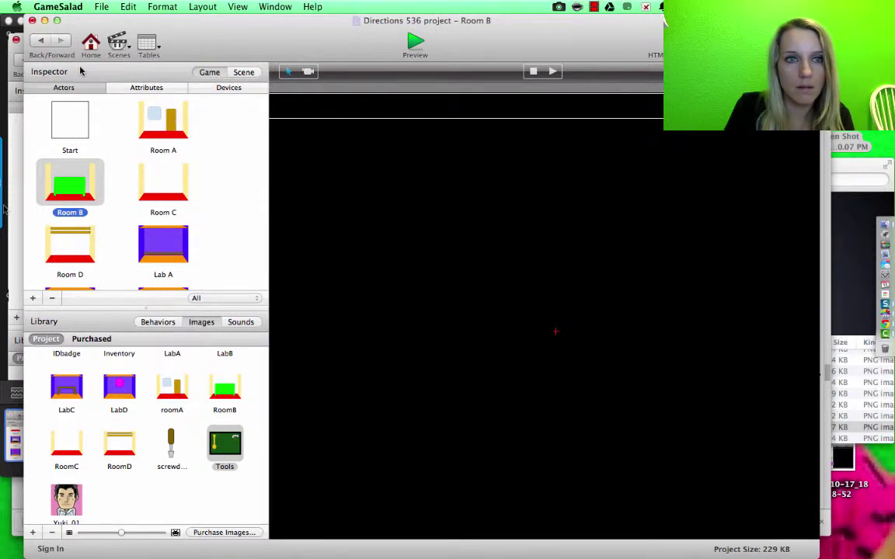
double_click(101, 186)
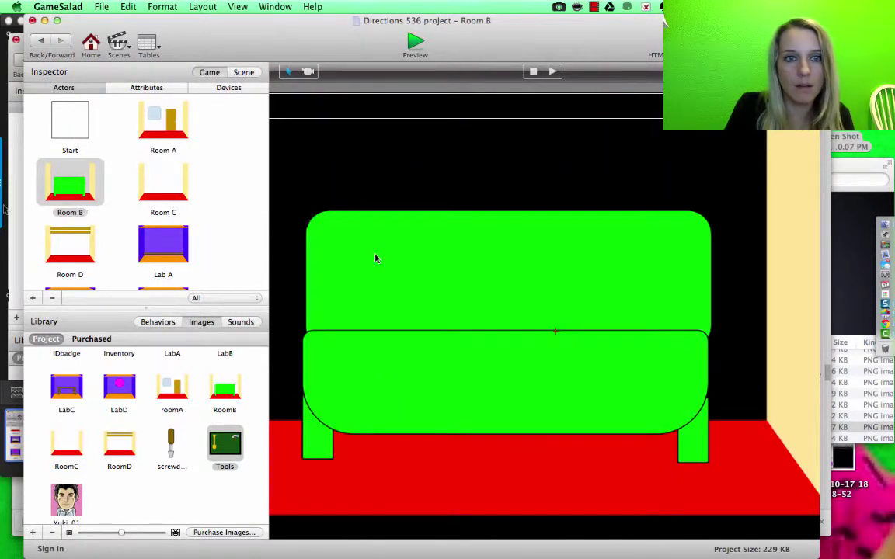
Set the Room B actor's position to X 512, Y 384 and go back to the scene
double_click(73, 171)
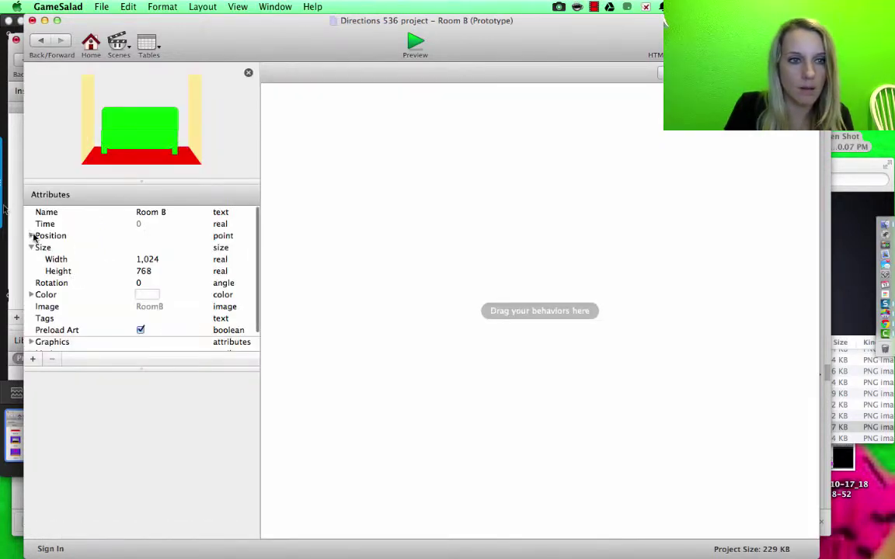
click(31, 235)
double_click(138, 248)
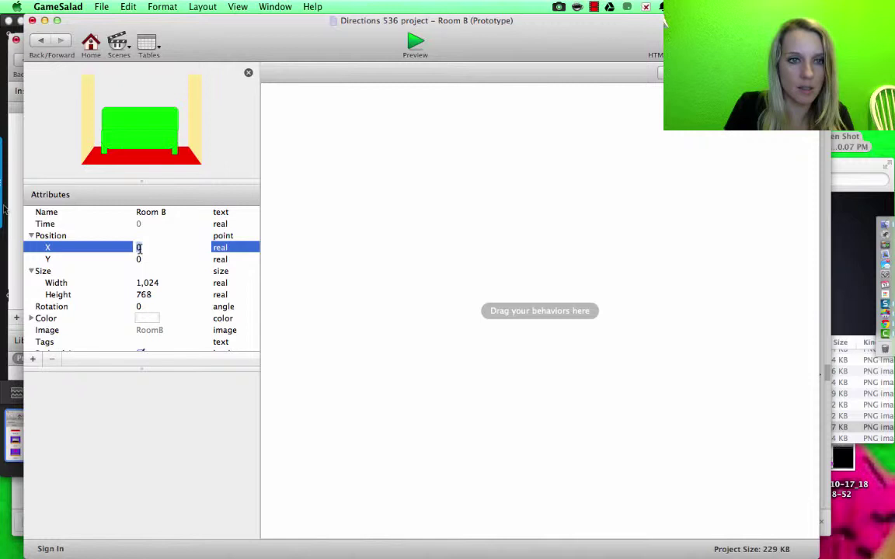
text(512)
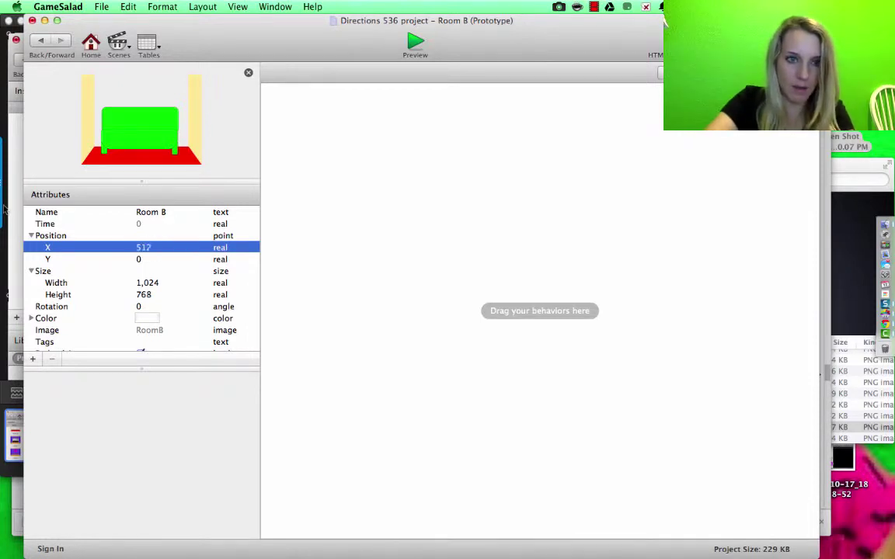
key(Tab)
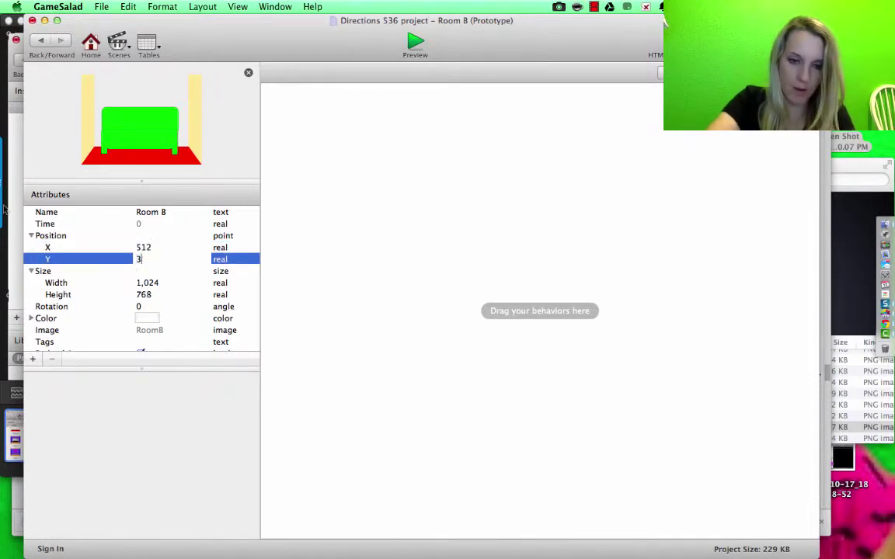
text(384)
key(Return)
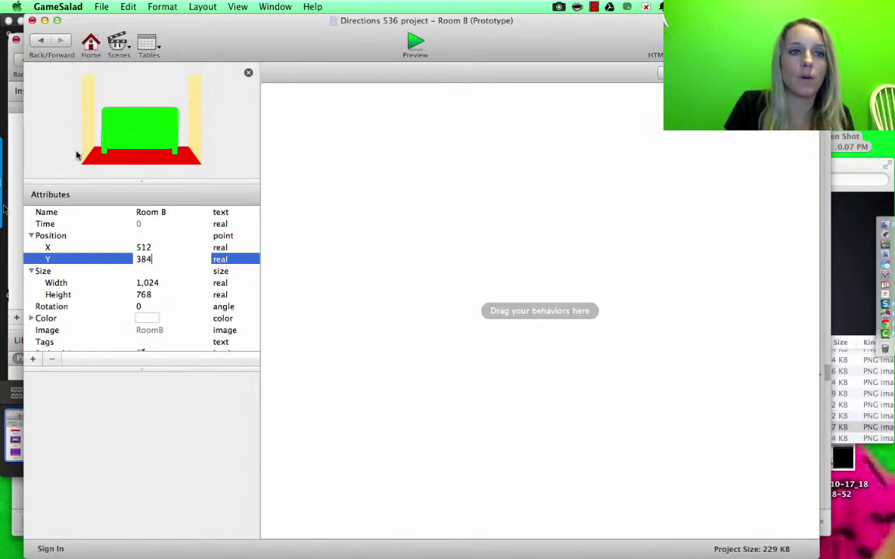
key(Tab)
click(42, 42)
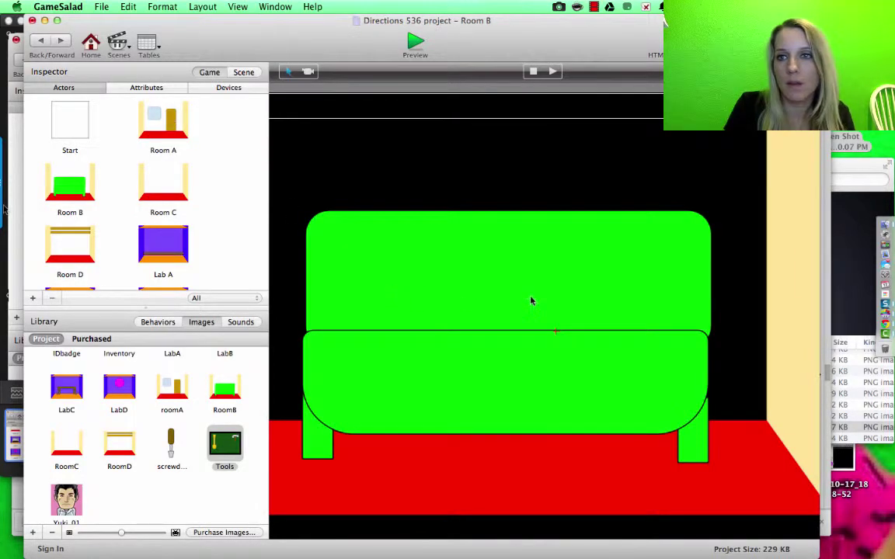
Recheck the Room B actor's position 512, 384 and size 1024×768, then return
scroll(531, 300, right, 5)
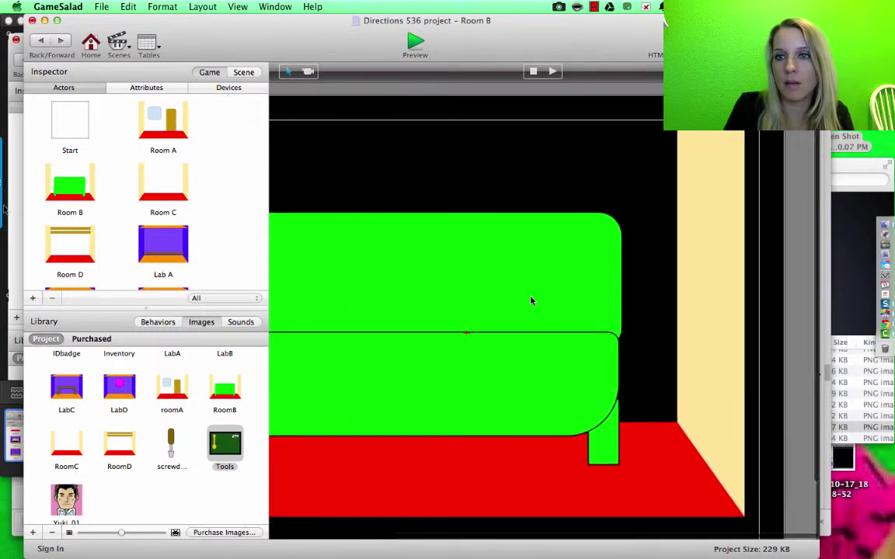
scroll(531, 301, left, 5)
scroll(531, 300, right, 1)
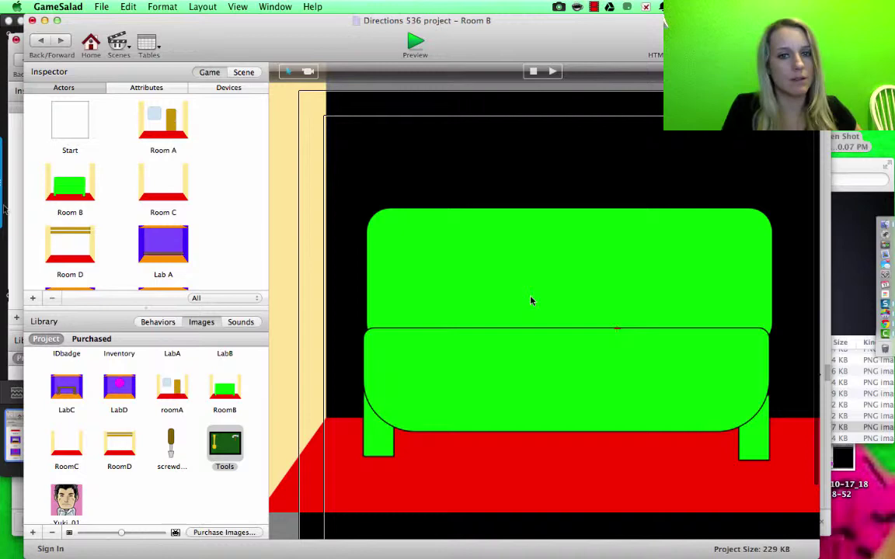
double_click(76, 177)
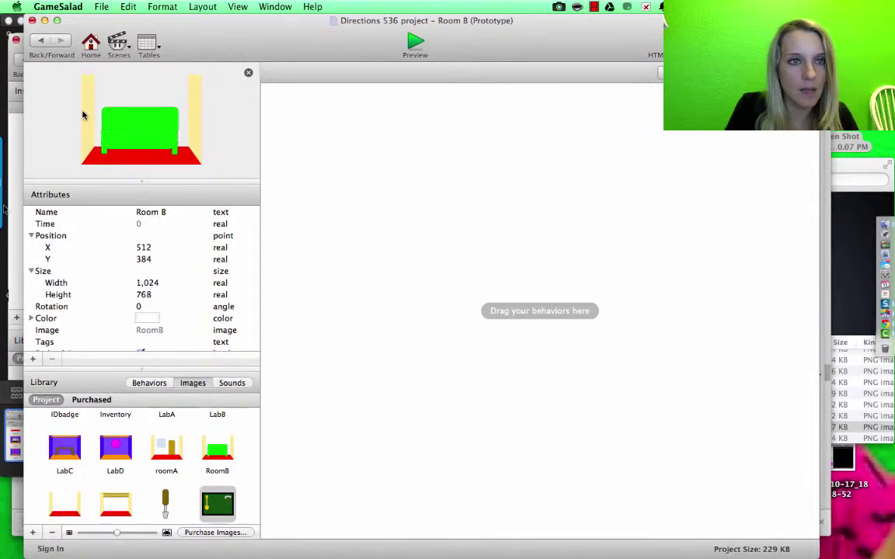
click(39, 40)
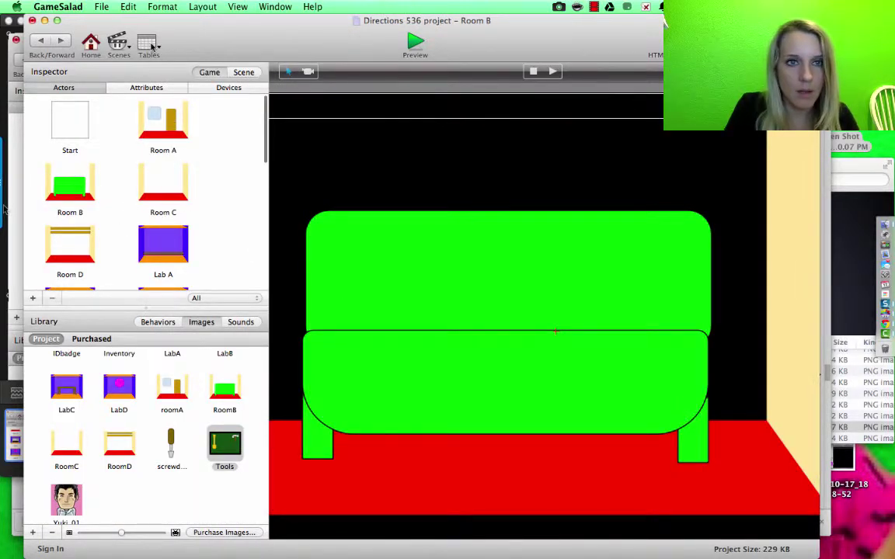
Switch to the Room C scene and open the Room C actor's attributes
click(117, 41)
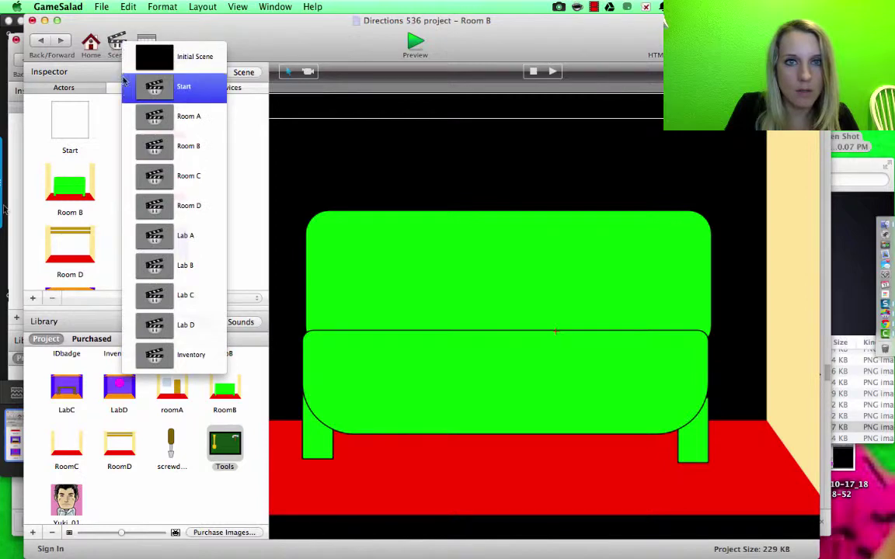
click(145, 174)
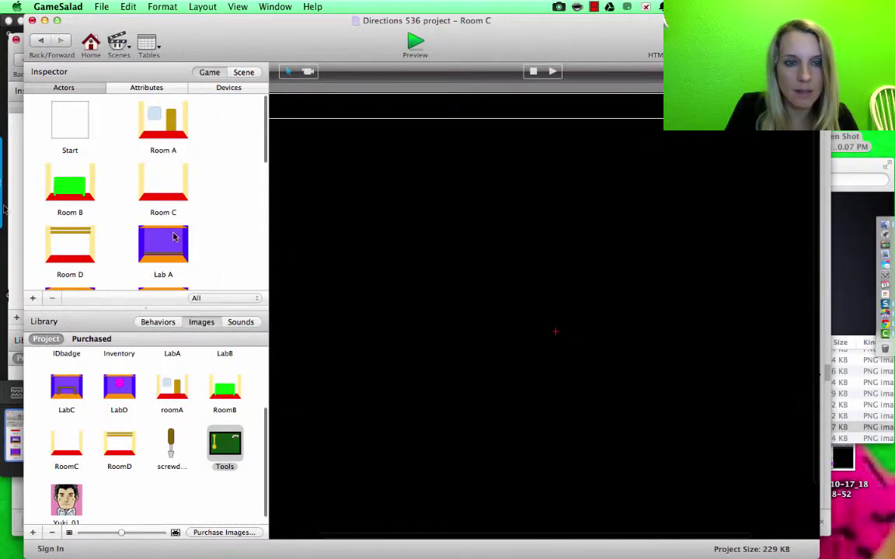
click(168, 184)
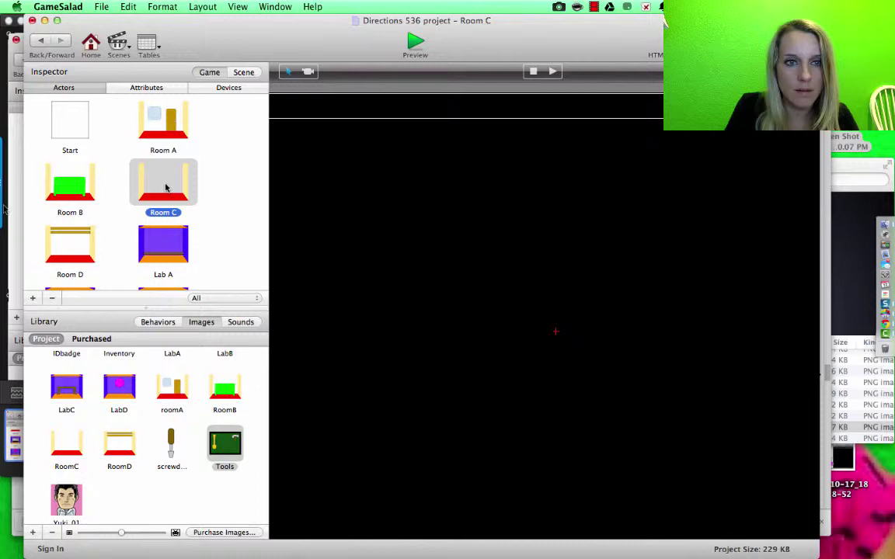
double_click(165, 187)
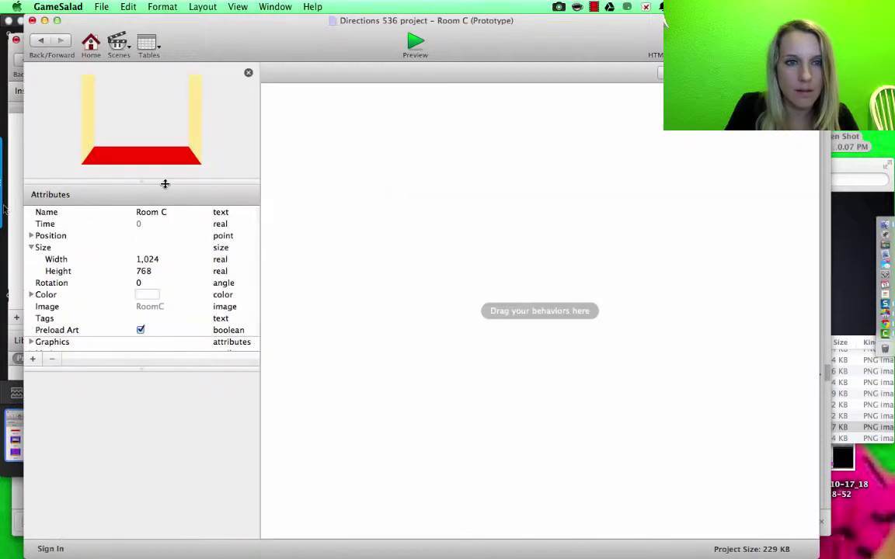
Set the Room C actor's default position to X 512, Y 384
click(32, 236)
click(138, 247)
click(138, 246)
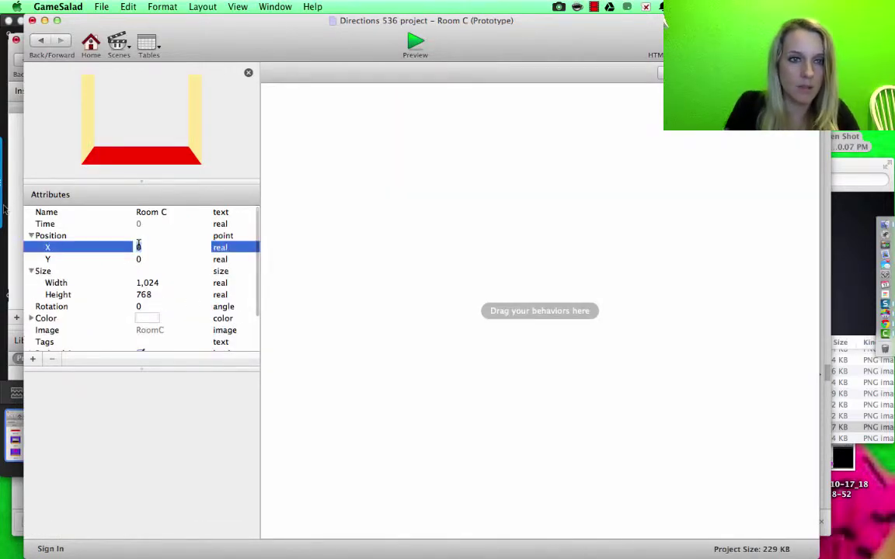
text(512)
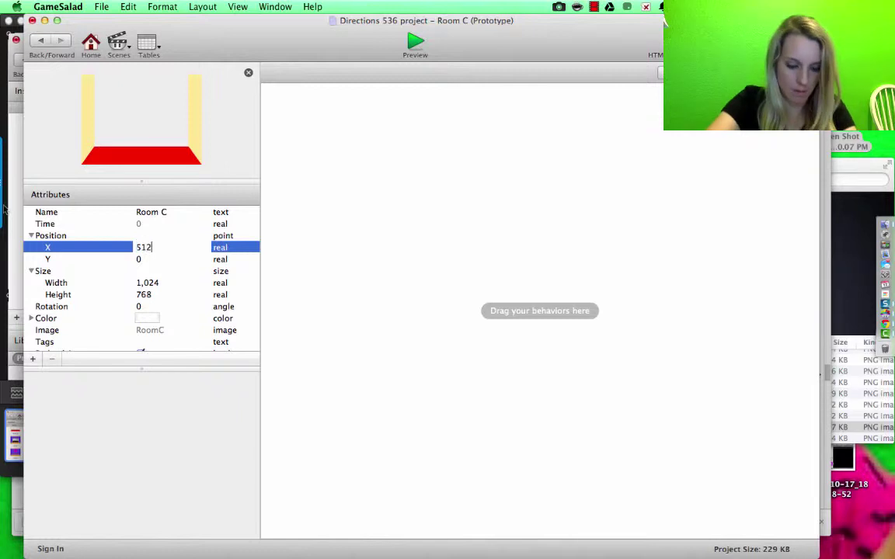
key(Tab)
text(384)
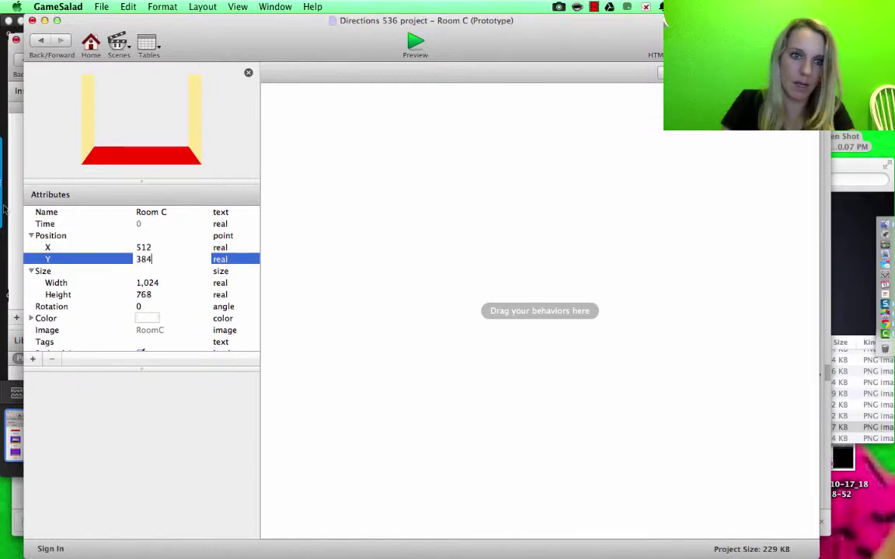
key(Tab)
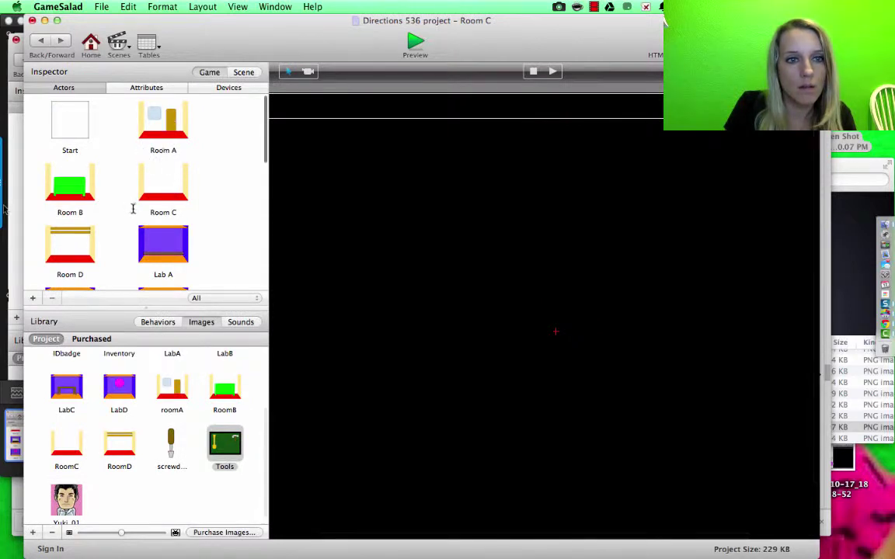
Drag the Room C background onto the stage and open the placed instance's attributes
drag(165, 198, 477, 424)
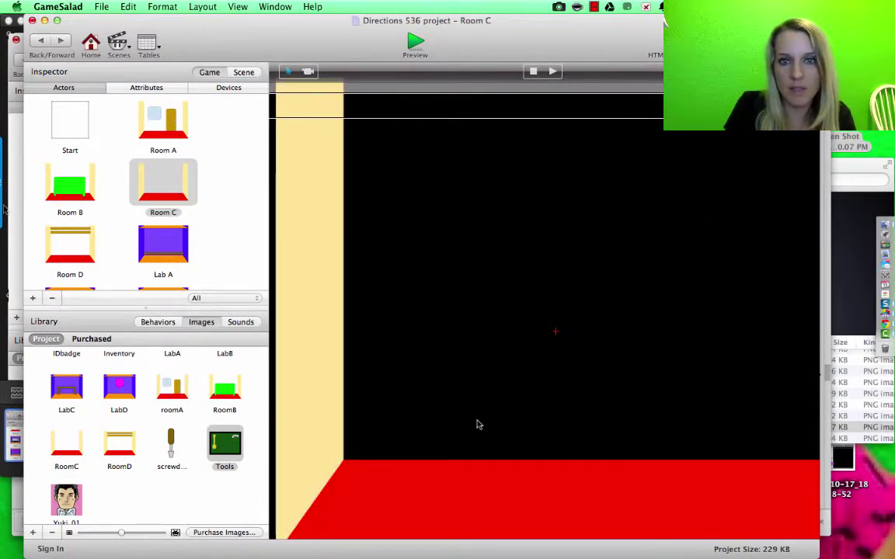
scroll(440, 400, right, 10)
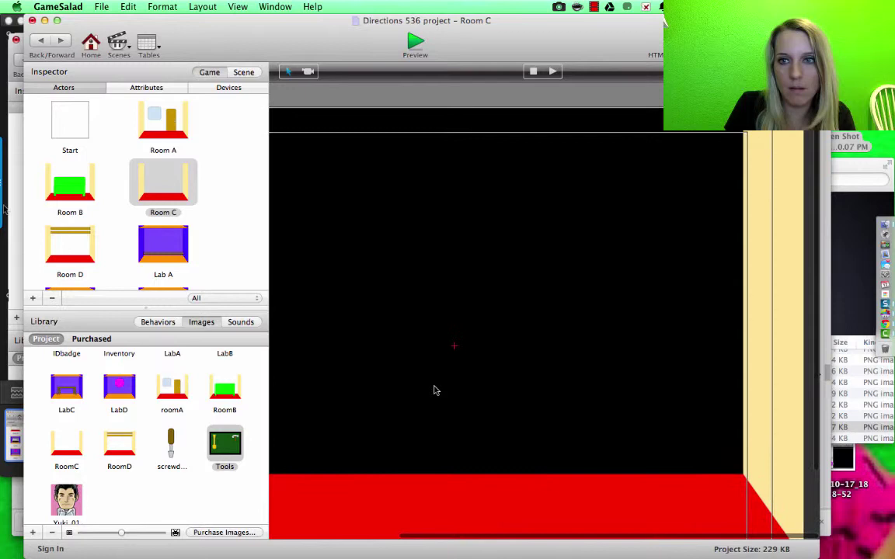
scroll(434, 391, left, 10)
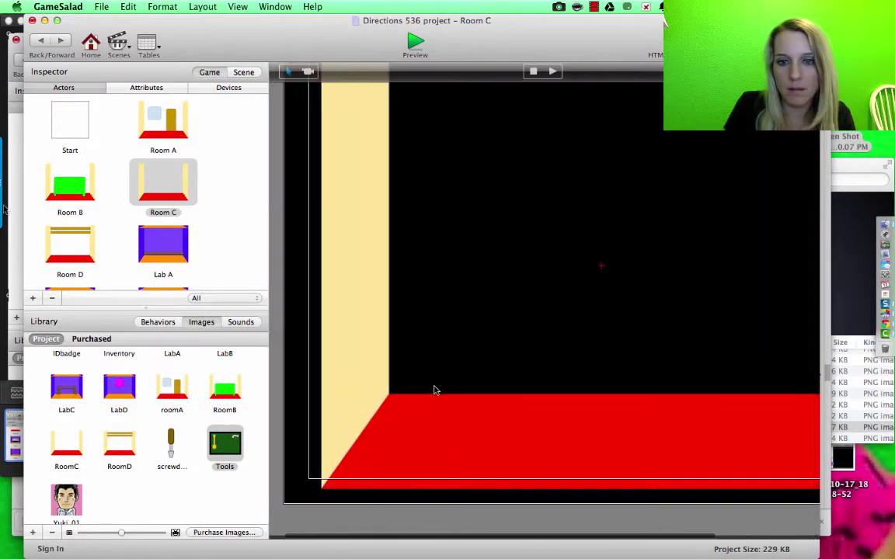
scroll(435, 390, up, 5)
scroll(435, 390, right, 4)
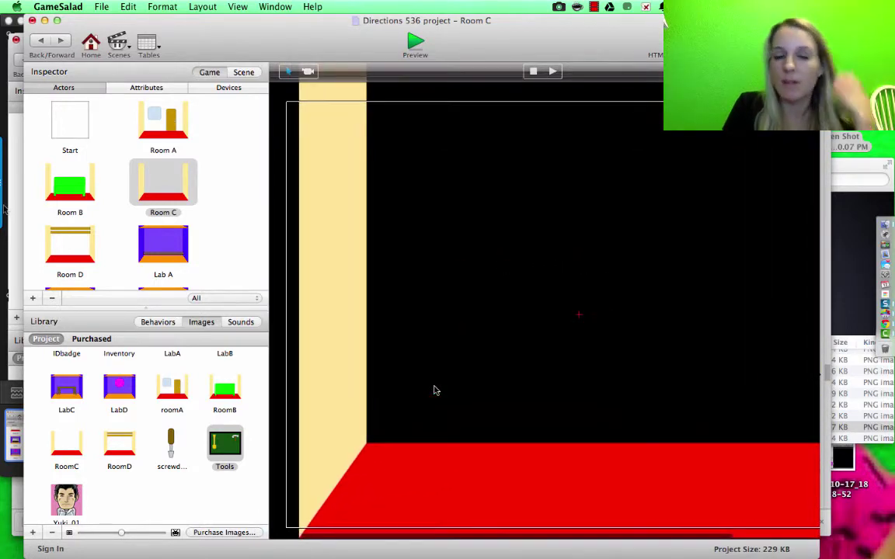
scroll(435, 391, right, 2)
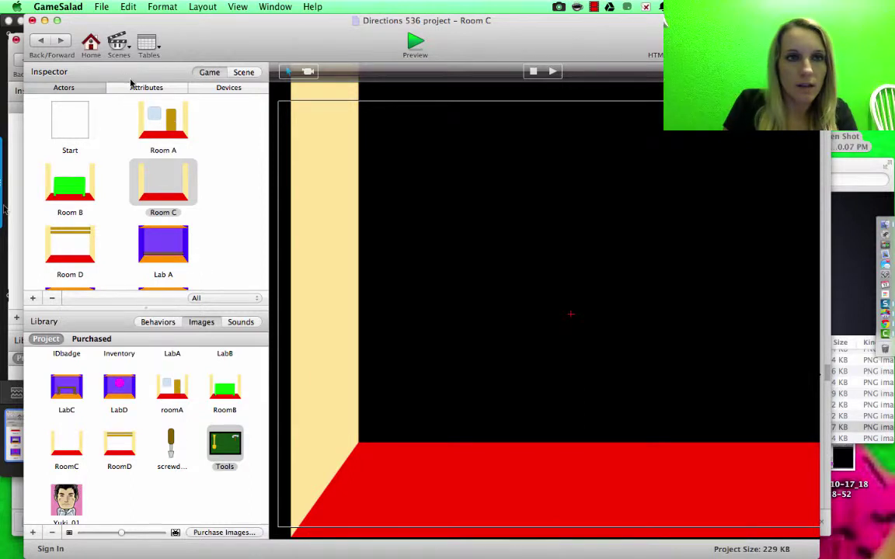
click(303, 229)
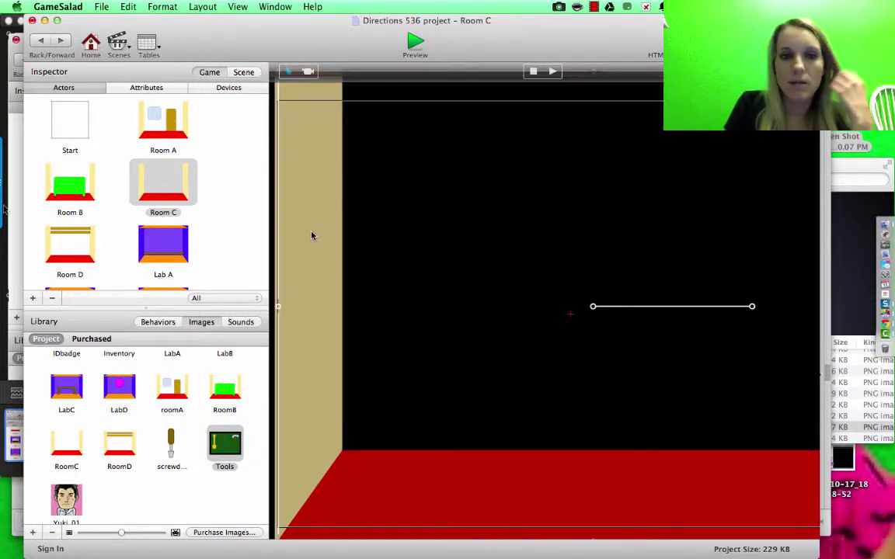
double_click(293, 176)
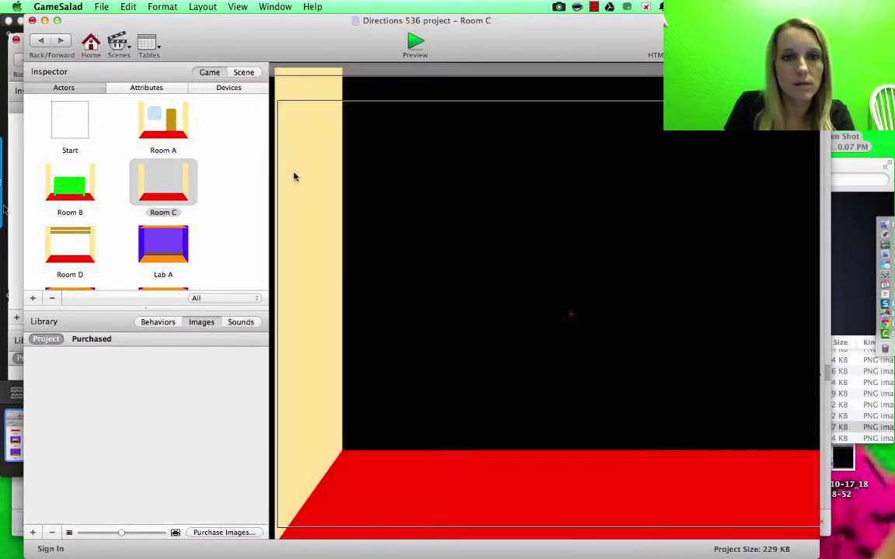
Set the Room C instance to X 512, Y 384 and go back to the scene
double_click(144, 247)
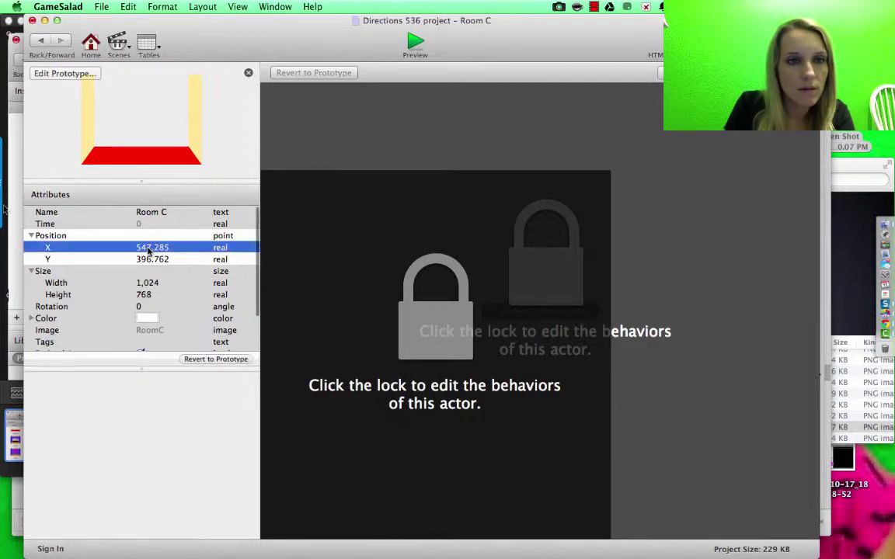
text(512)
key(Tab)
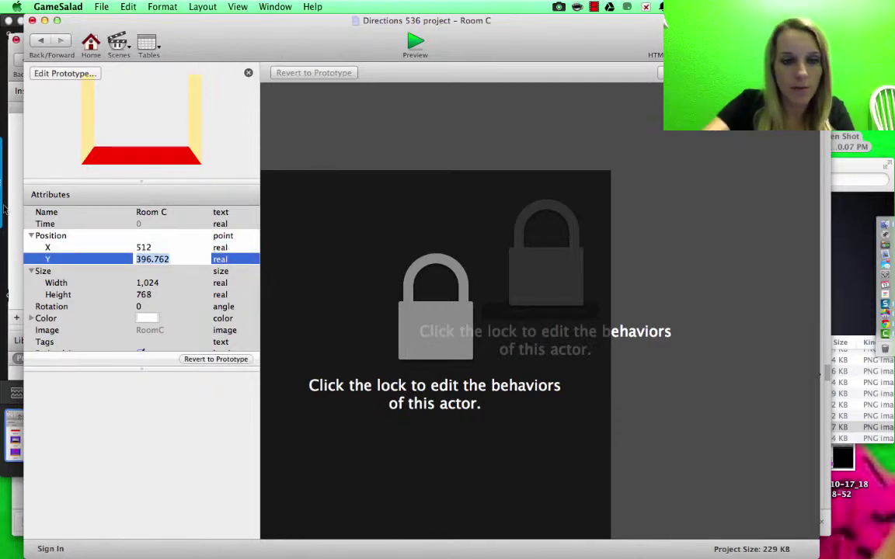
text(384)
key(Tab)
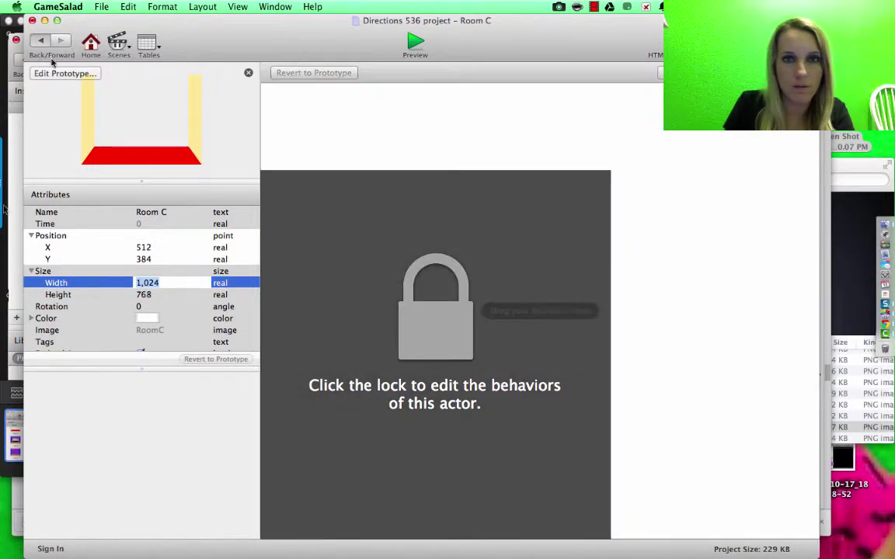
click(42, 39)
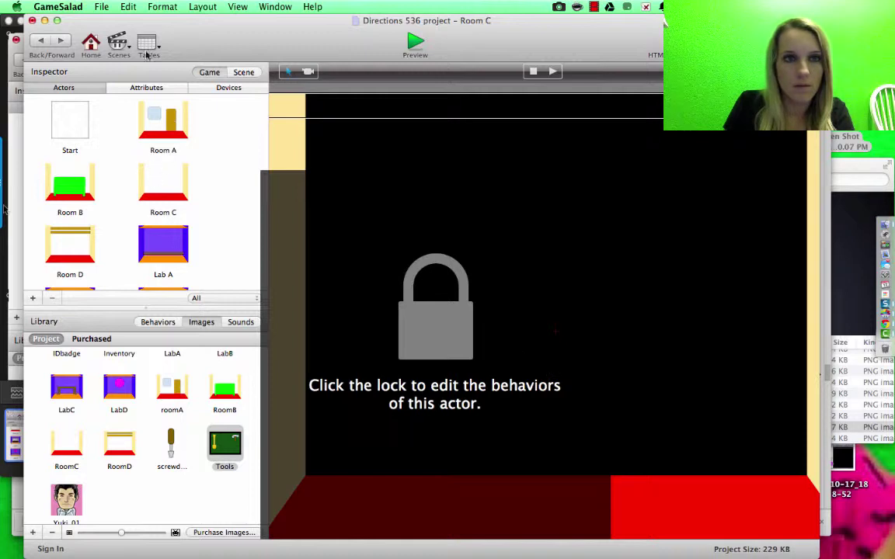
Open Room D, drag the Room D background onto its stage and open its attributes
click(116, 43)
click(160, 208)
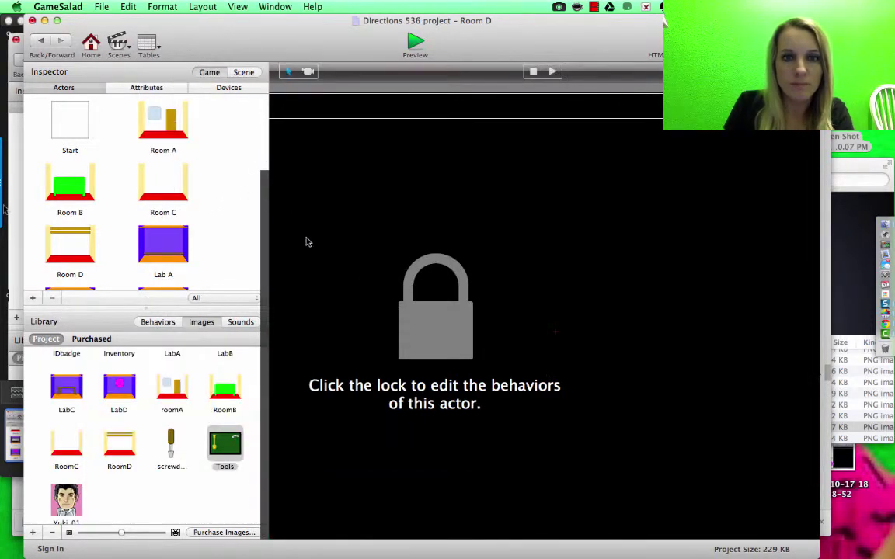
click(423, 343)
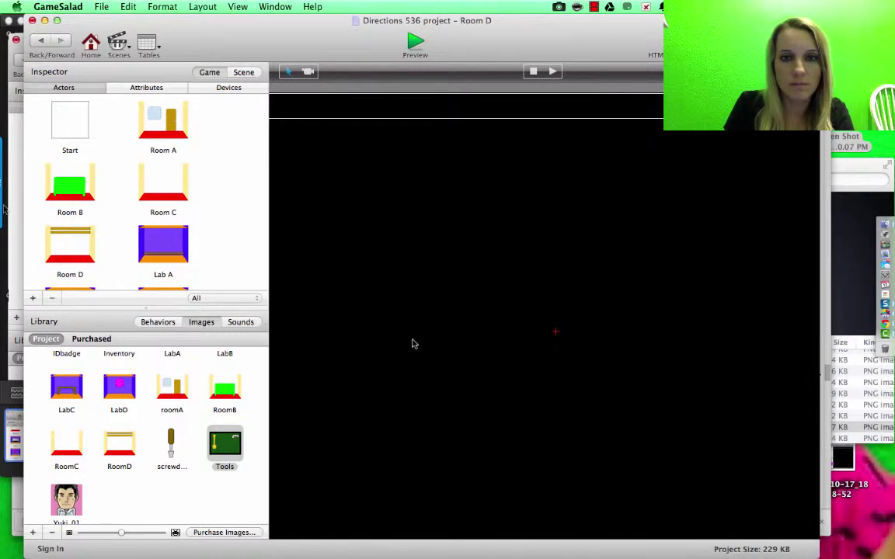
drag(70, 244, 456, 401)
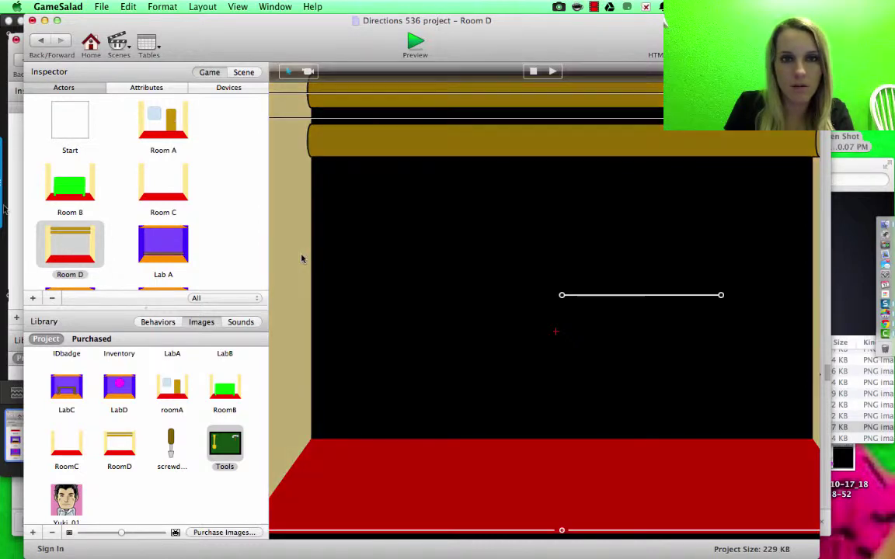
double_click(302, 259)
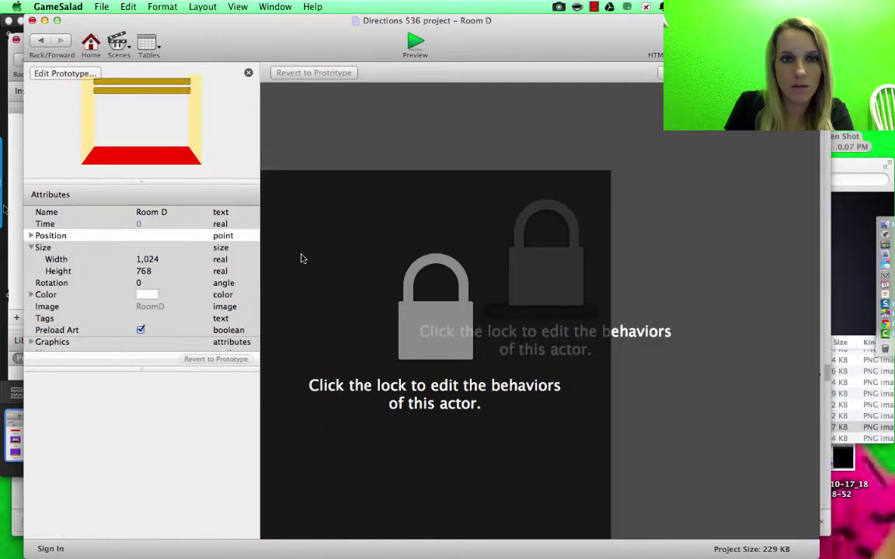
Set the Room D instance position to X 512, Y 384, then return to the scene
click(31, 235)
double_click(148, 248)
text(12)
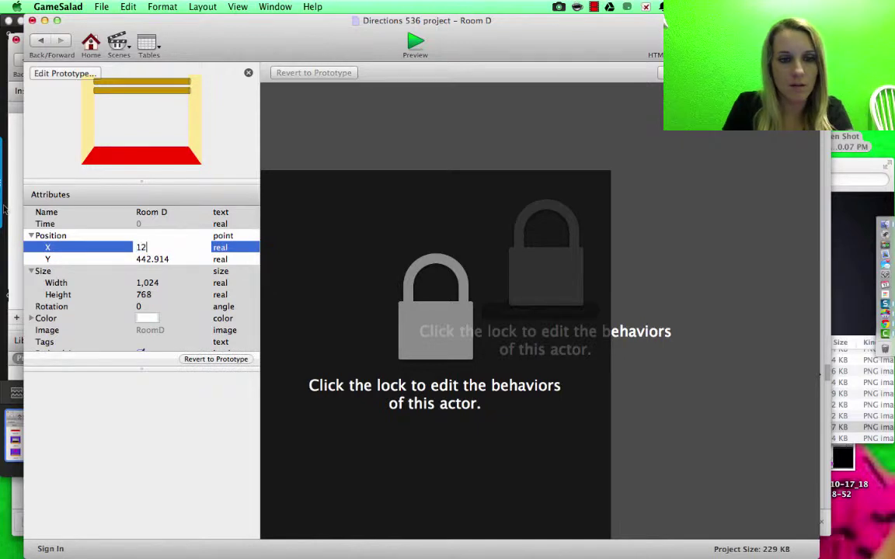
key(BackSpace)
key(BackSpace)
text(51)
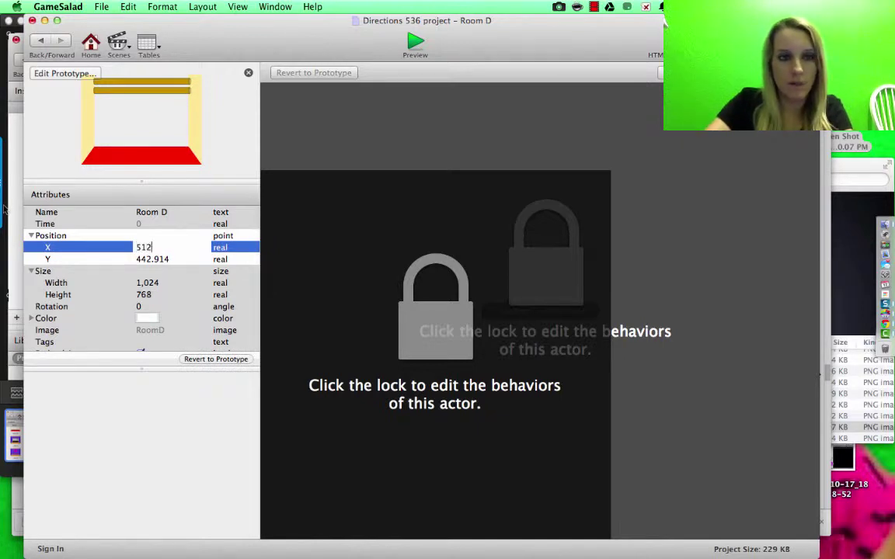
key(Tab)
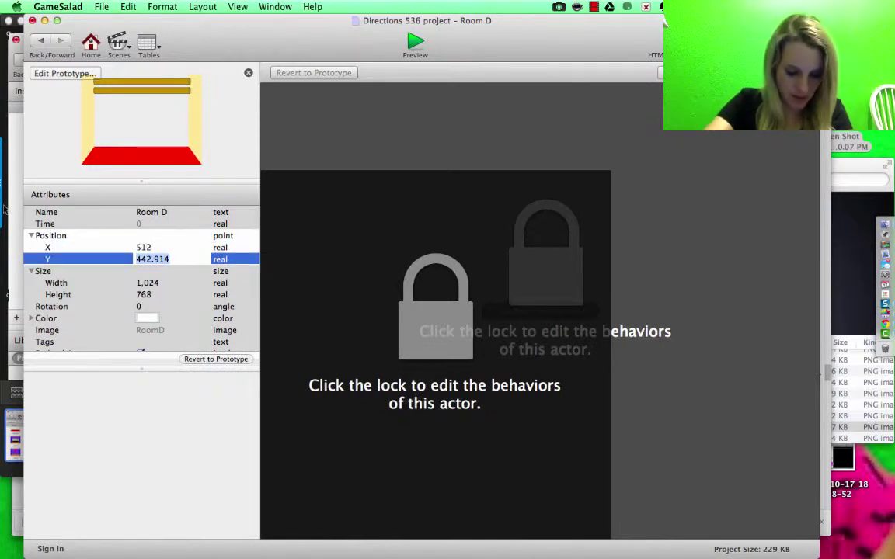
text(384)
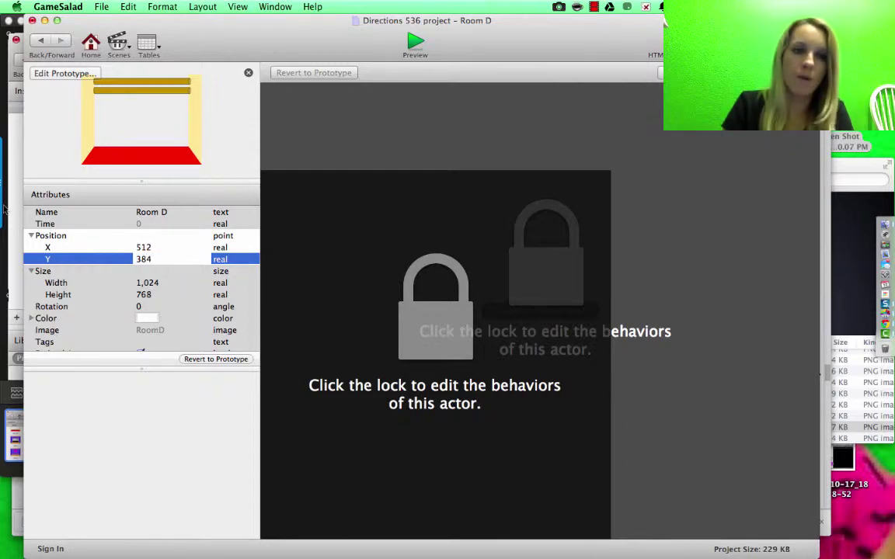
key(Tab)
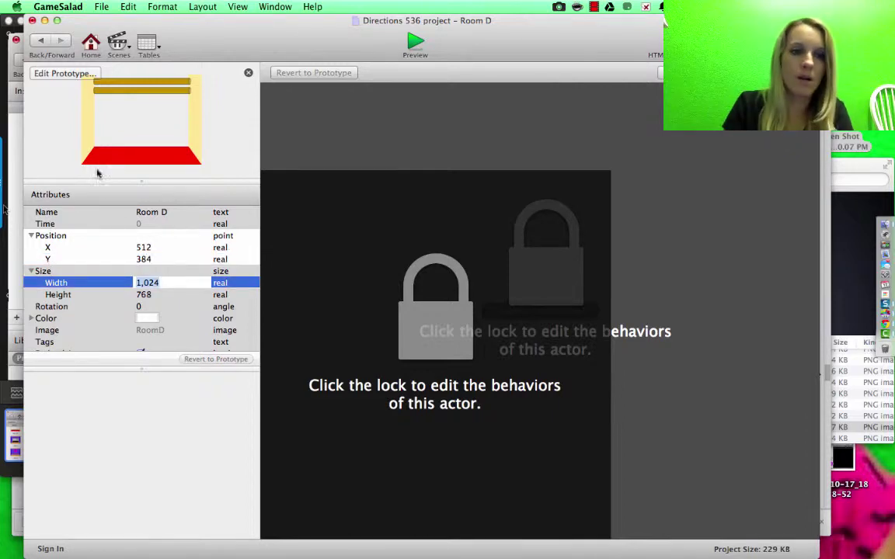
click(41, 40)
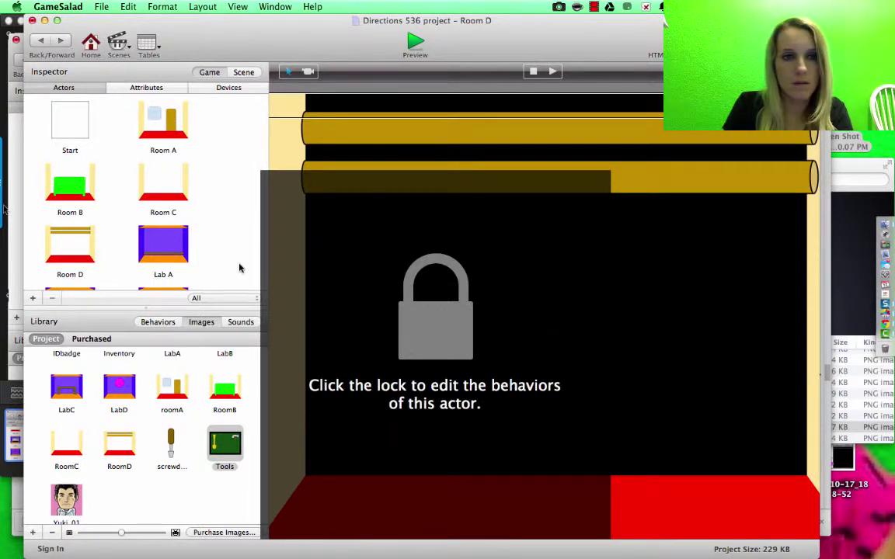
Verify in the scene attributes that the Room D stage is 1024 × 768
click(244, 71)
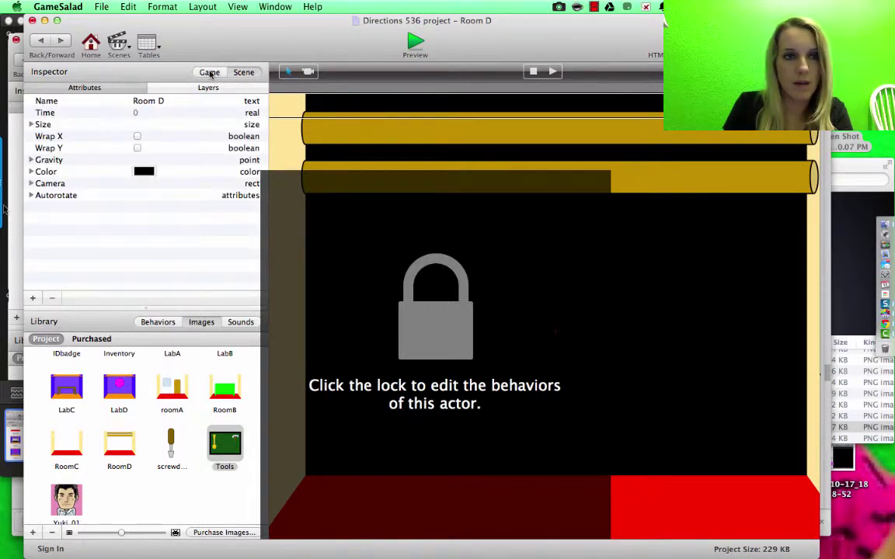
click(32, 125)
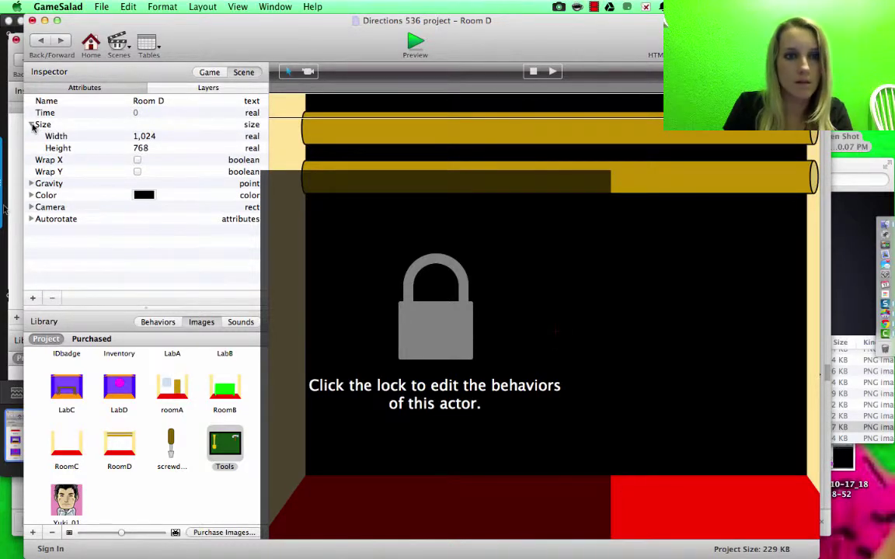
click(31, 125)
click(209, 72)
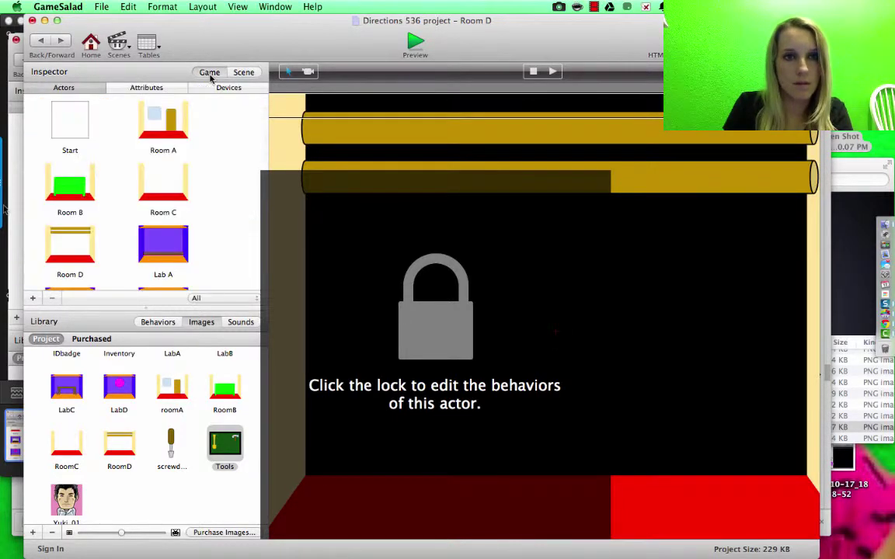
Switch to the Lab A scene and select the Lab A background actor
click(118, 42)
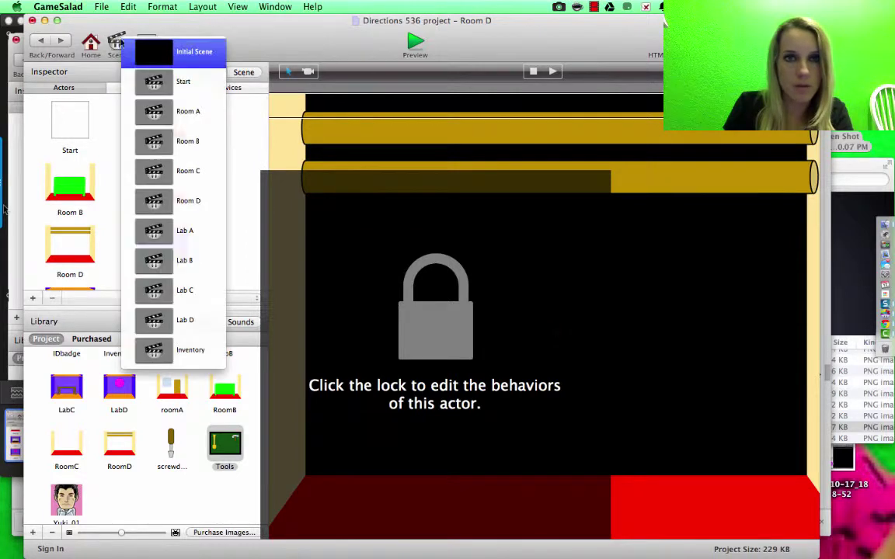
click(164, 246)
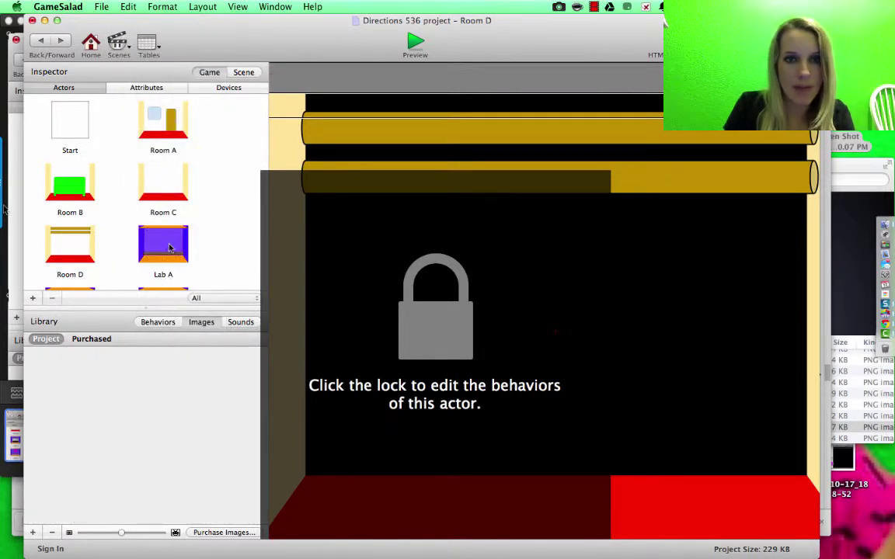
click(180, 245)
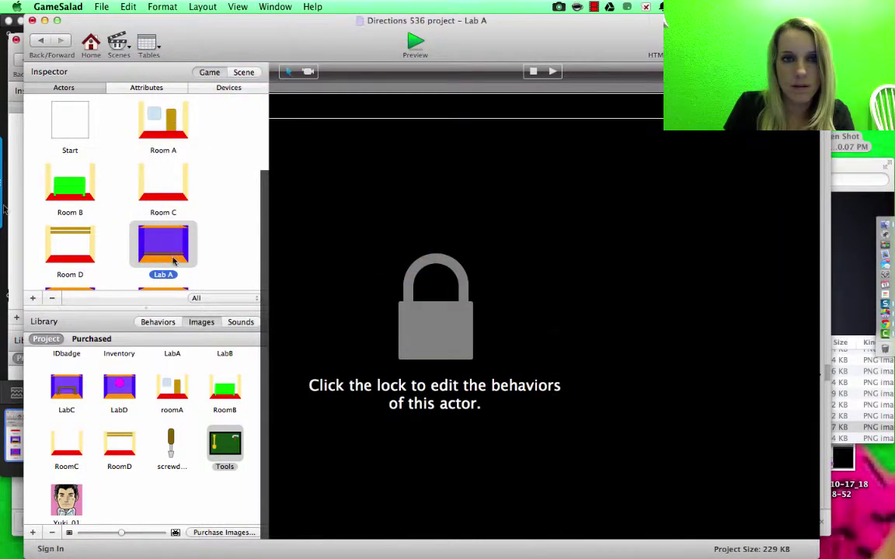
Place the Lab A background on the stage and open its Position attributes
click(416, 329)
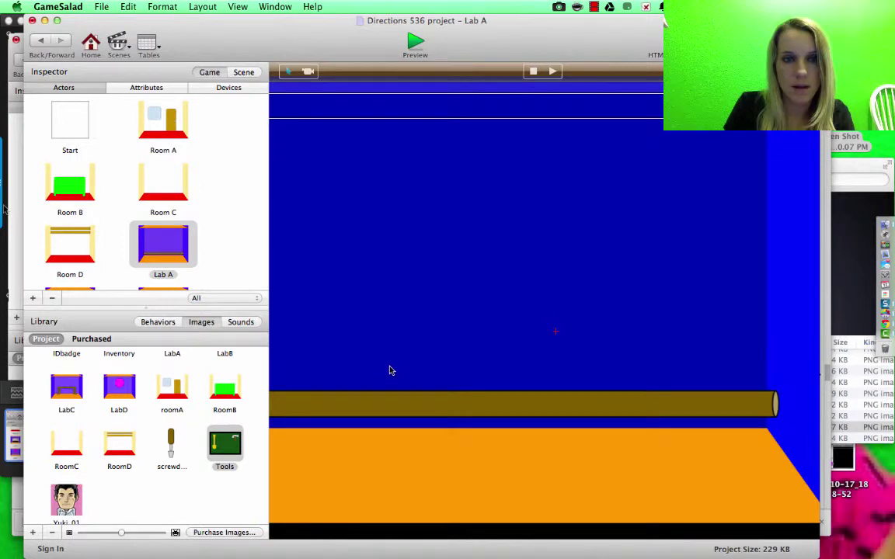
double_click(388, 370)
click(72, 236)
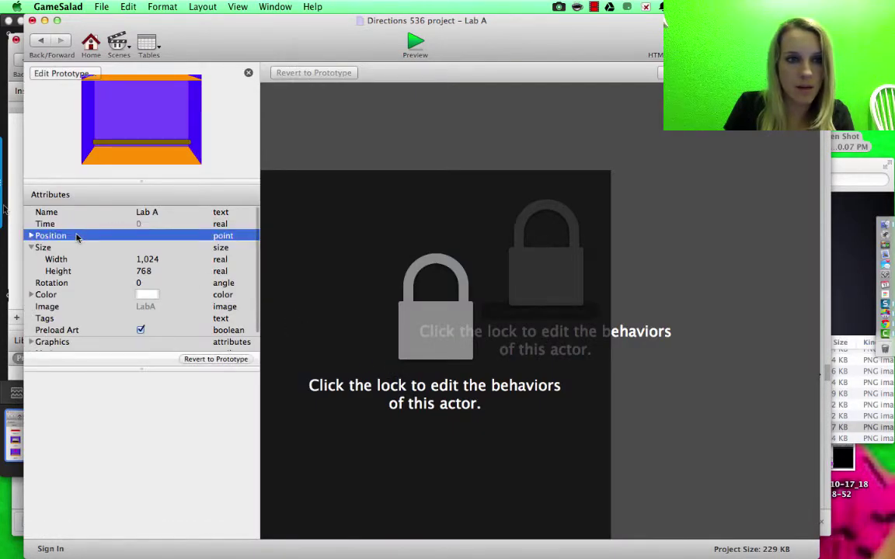
click(31, 235)
Set the Lab A instance to X 512, Y 384 and return to the scene
click(147, 247)
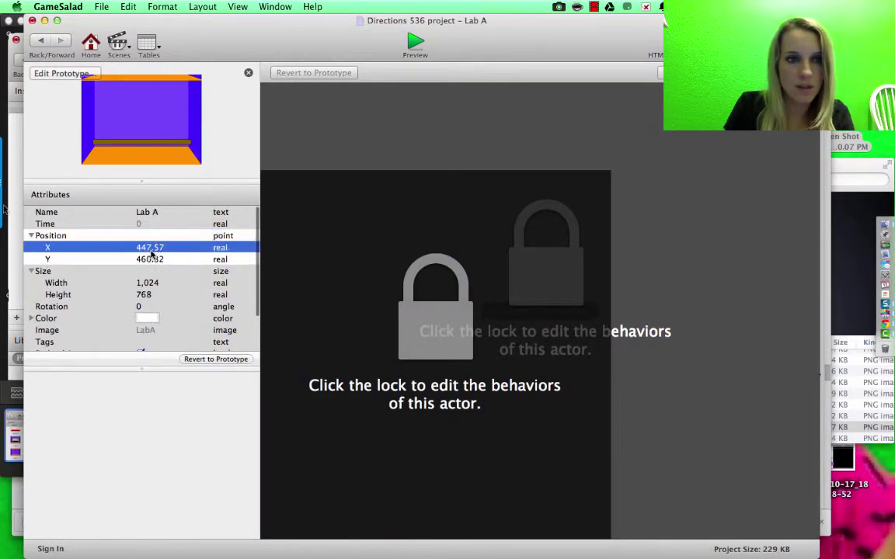
click(148, 246)
text(512)
key(Tab)
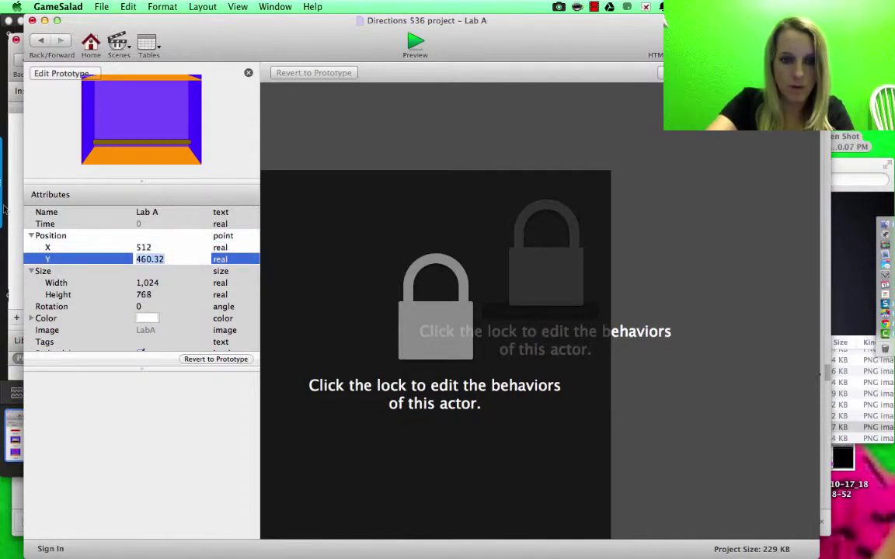
text(384)
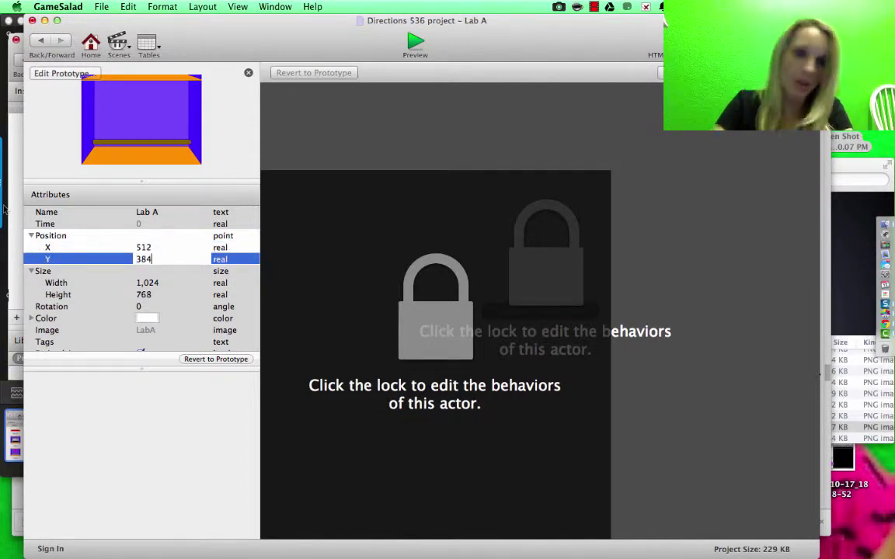
key(Tab)
click(40, 39)
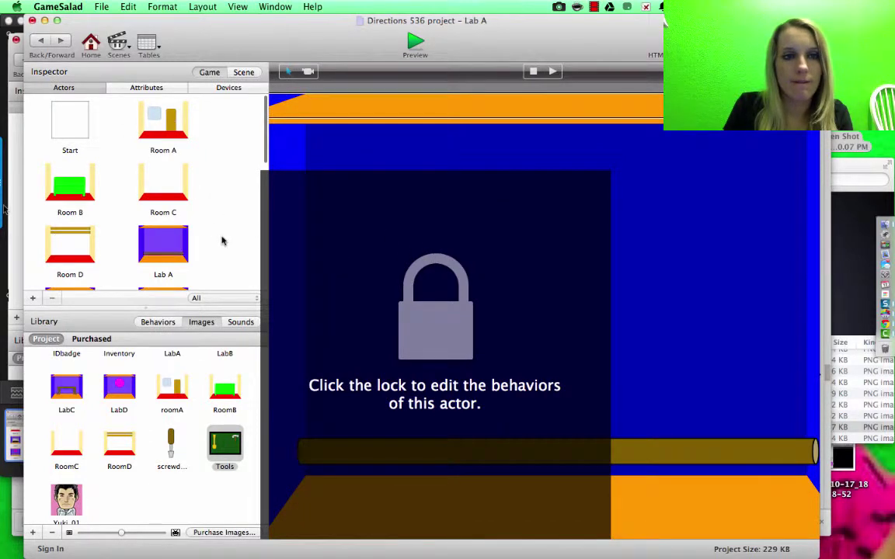
scroll(161, 258, down, 2)
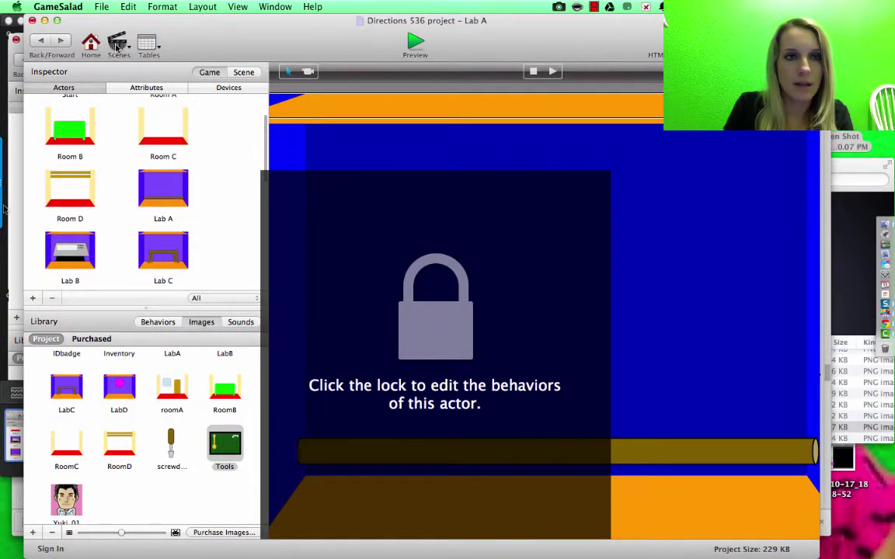
Switch to the Lab B scene and drag the Lab B background actor onto the stage
click(117, 41)
click(165, 266)
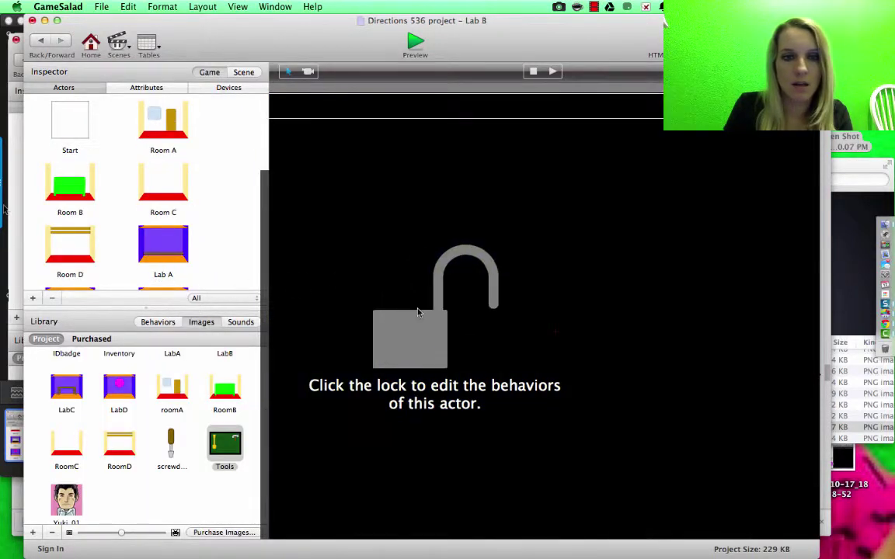
scroll(210, 240, down, 3)
click(88, 231)
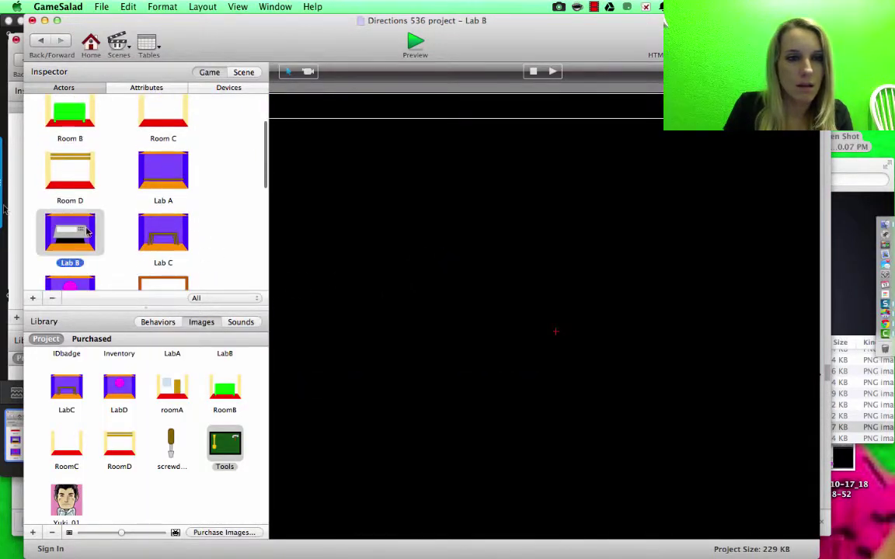
drag(88, 231, 422, 401)
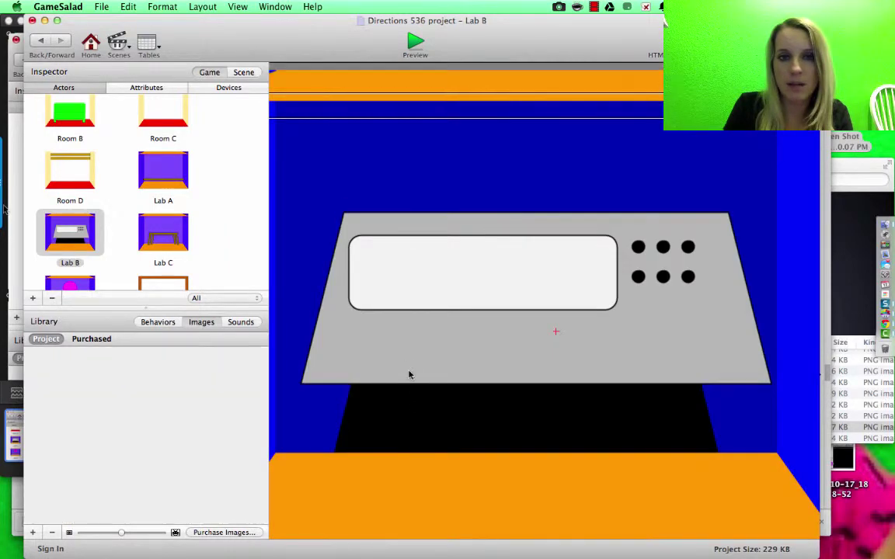
Set the placed Lab B actor's position to X 512, Y 384 and return to the scene
double_click(409, 374)
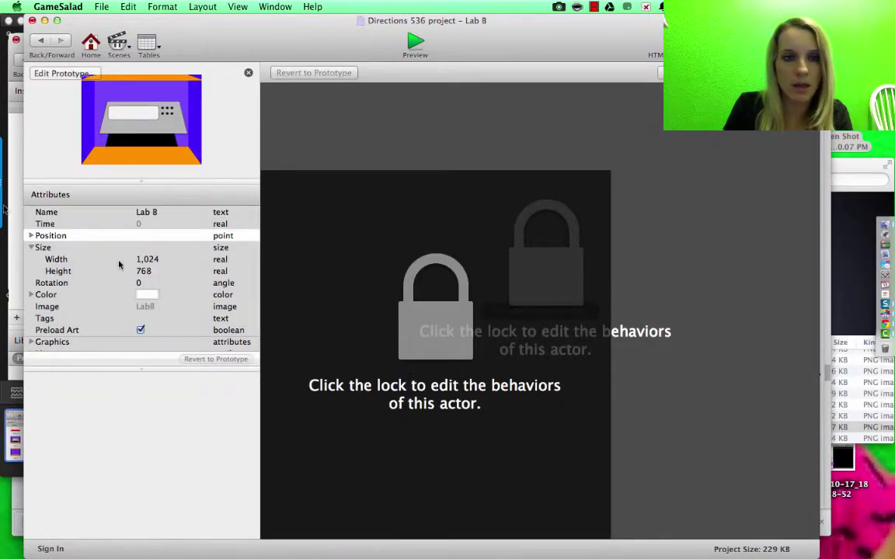
click(31, 236)
double_click(152, 247)
text(512)
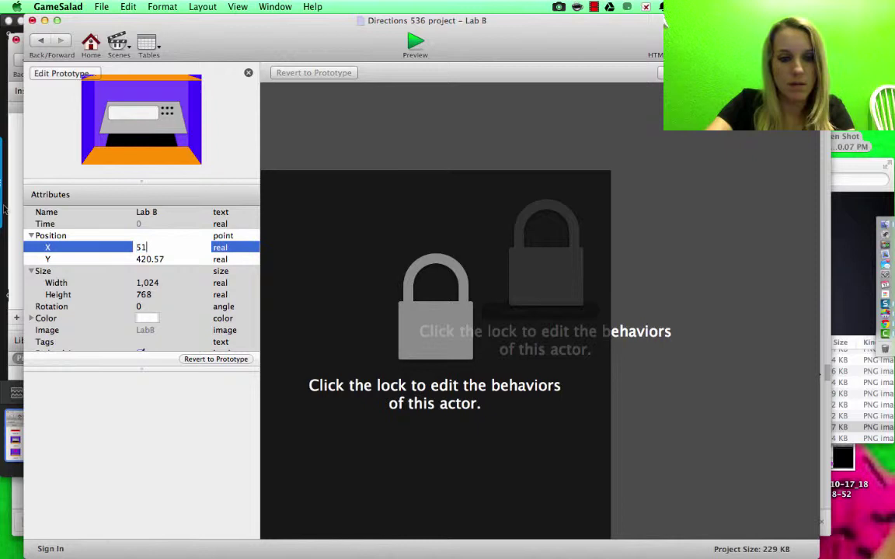
key(Tab)
text(3)
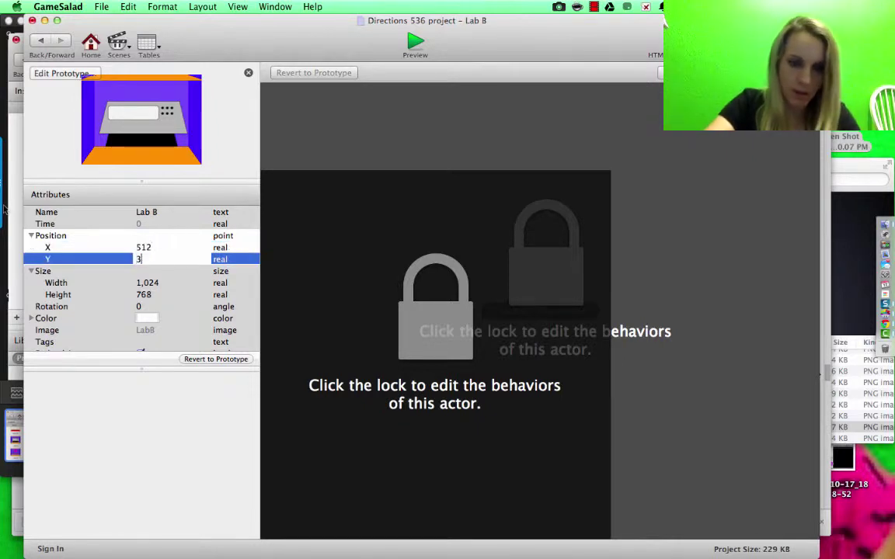
text(84)
key(Tab)
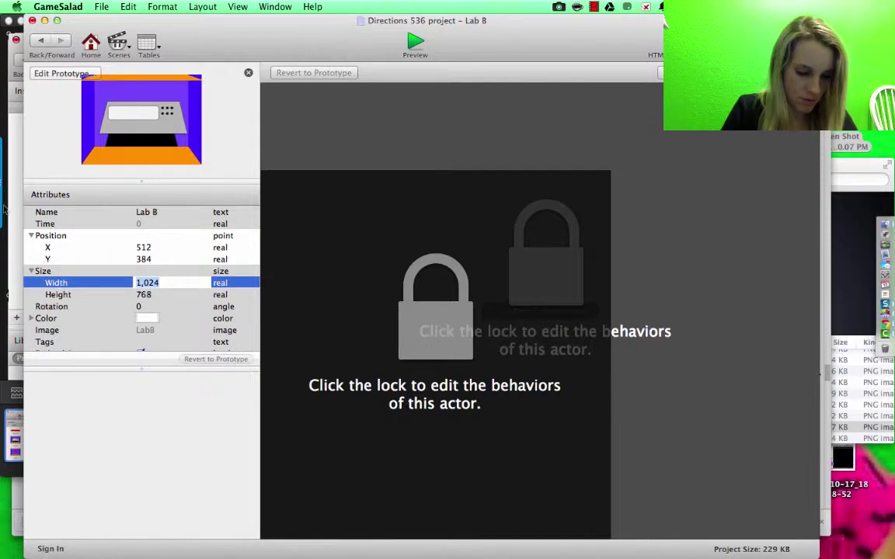
click(40, 39)
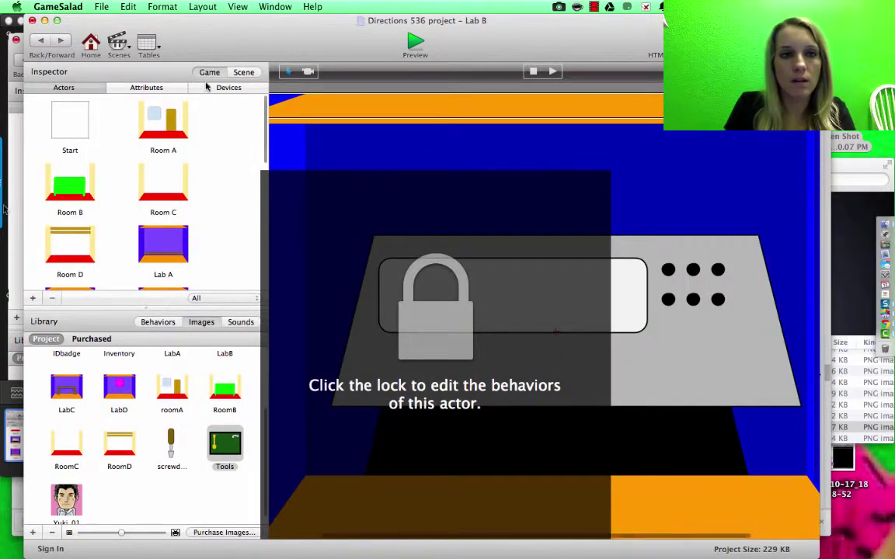
Switch to the Lab C scene, unlock it, and drag the Lab C background onto the stage
click(119, 43)
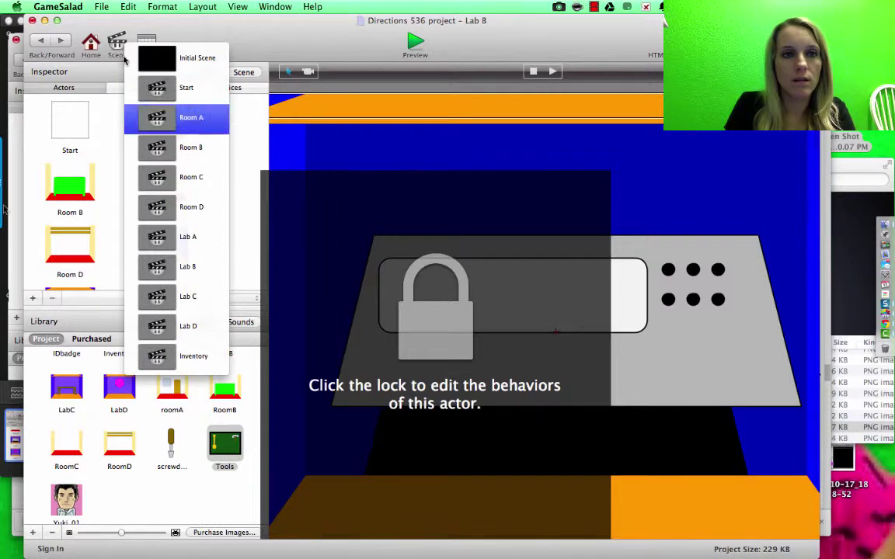
click(173, 296)
click(414, 321)
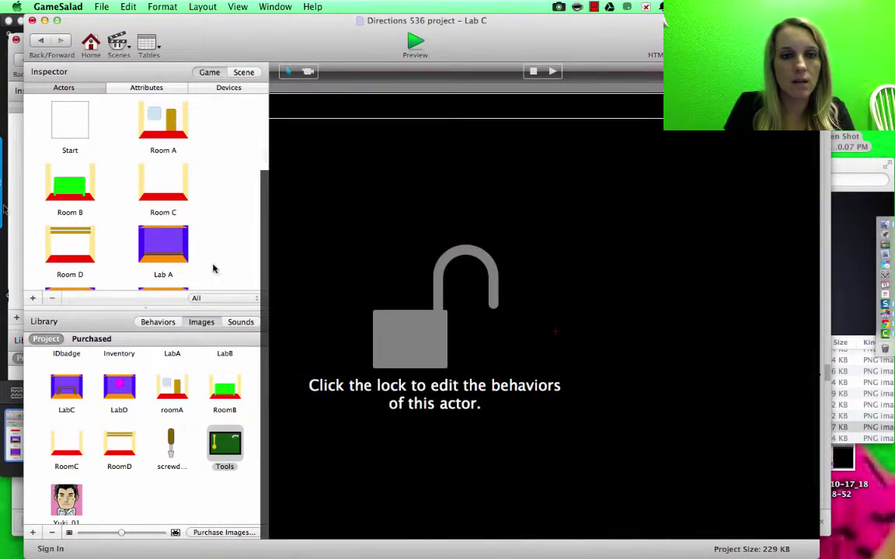
scroll(211, 262, down, 3)
drag(163, 224, 375, 284)
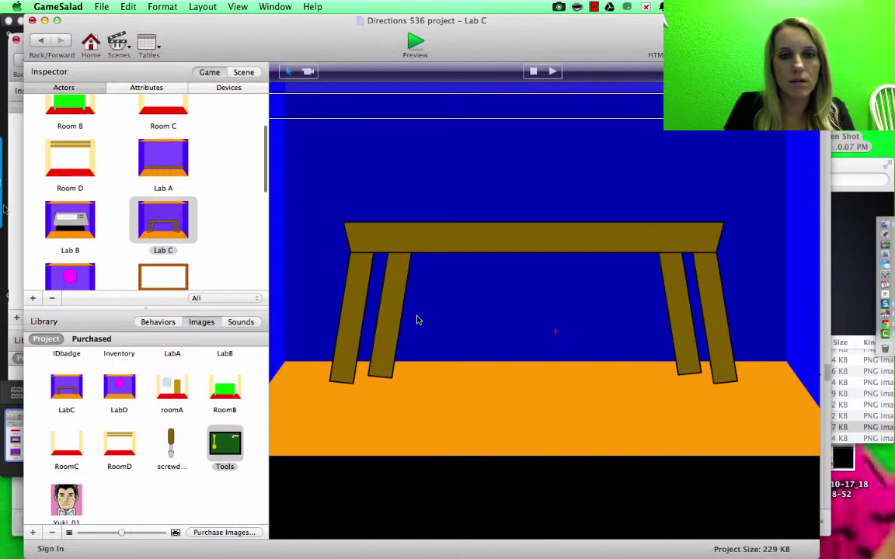
Change the Lab C actor's position from X 478.945 to X 512, Y 384, then return to the scene
double_click(346, 274)
click(68, 236)
click(31, 235)
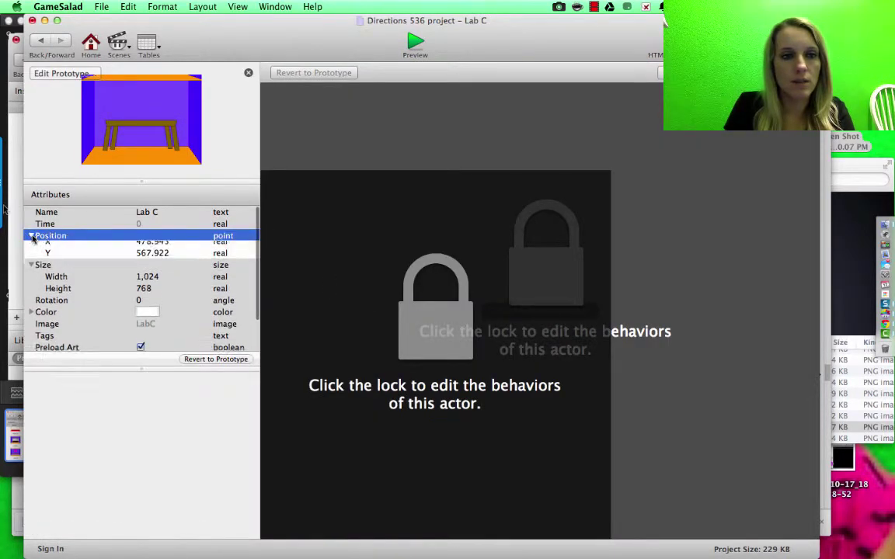
click(147, 247)
click(148, 247)
text(512)
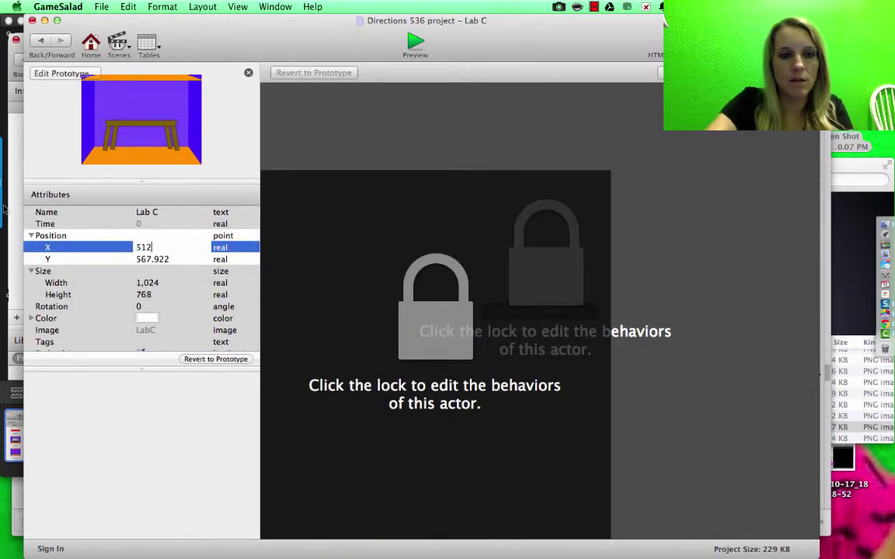
key(Tab)
text(384)
key(Tab)
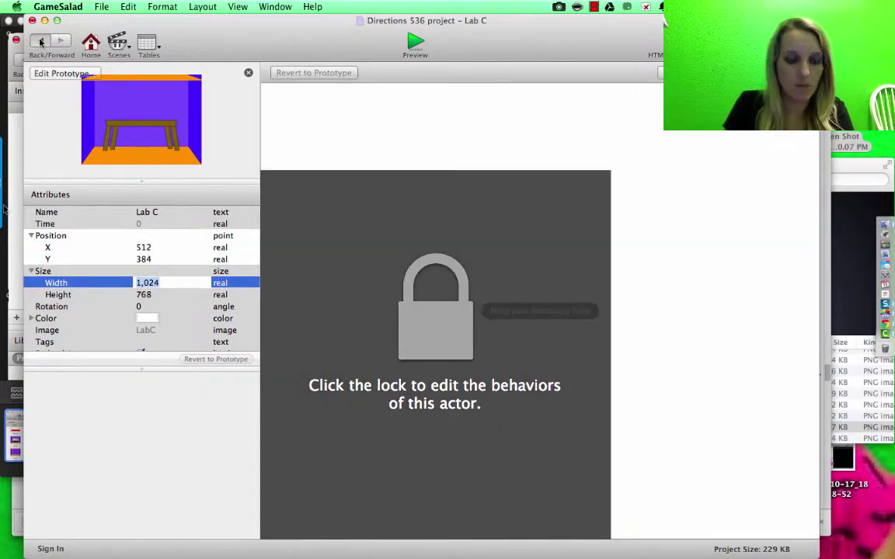
click(40, 42)
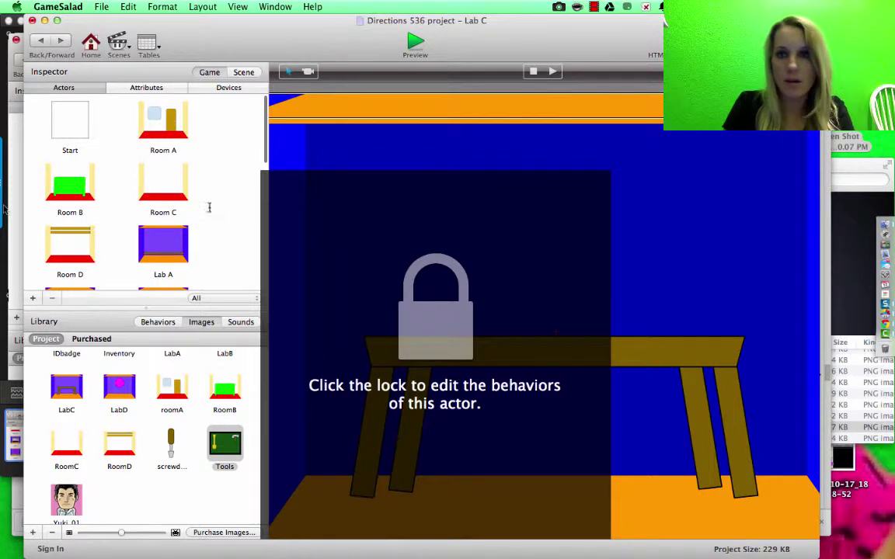
scroll(172, 236, down, 5)
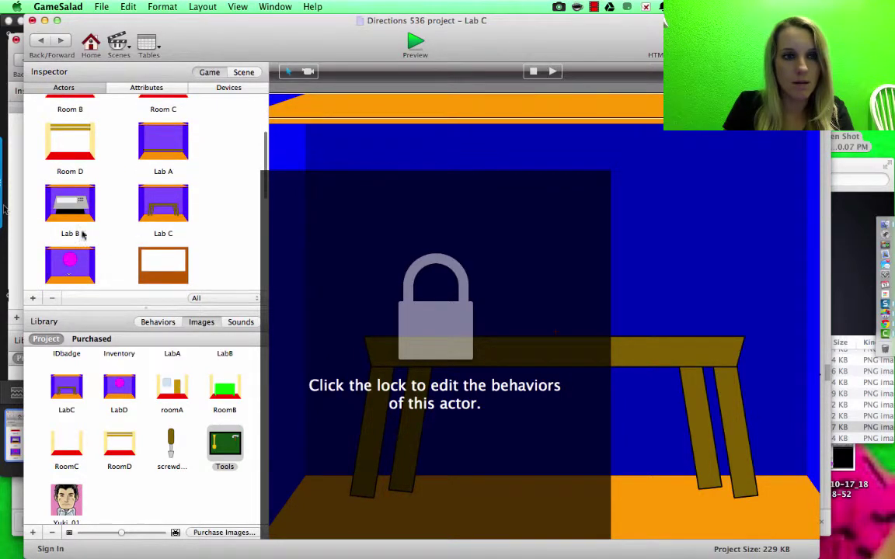
Switch to the Lab D scene, unlock it, and drag the Lab D background onto the stage
click(117, 40)
click(164, 320)
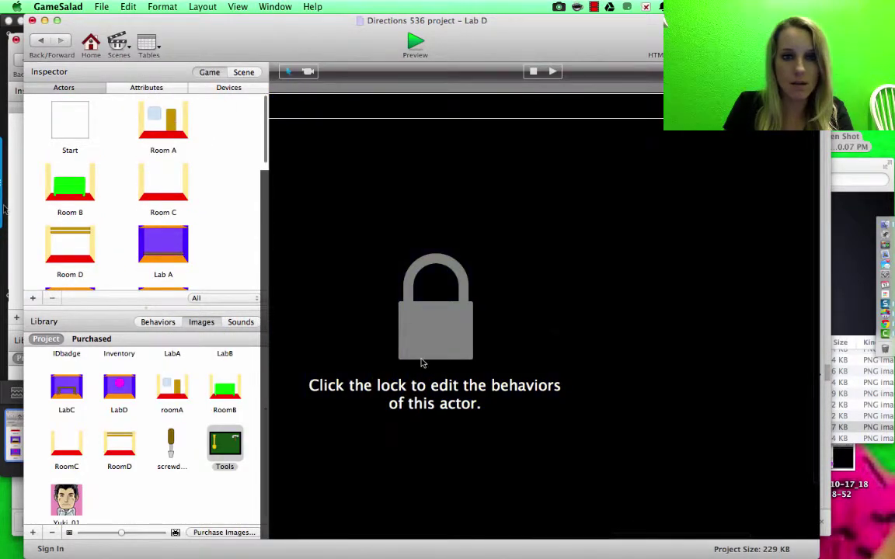
click(421, 354)
drag(70, 245, 112, 278)
scroll(117, 273, down, 5)
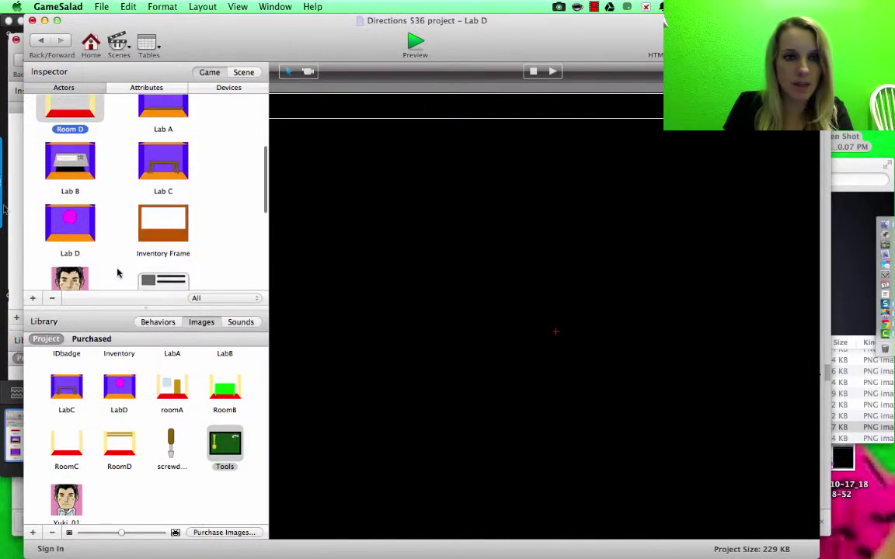
drag(63, 203, 441, 336)
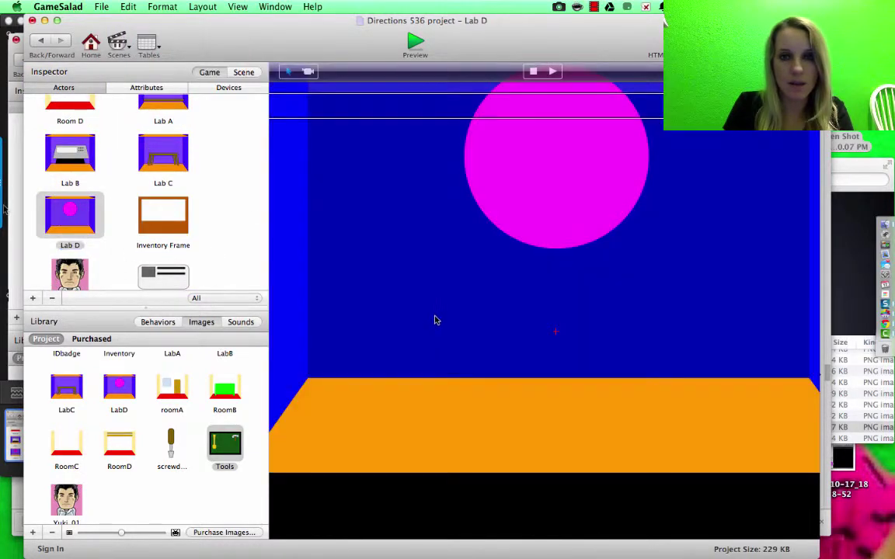
Change the Lab D actor's position from X 515.824 to X 512, Y 384, then return to the scene
double_click(435, 320)
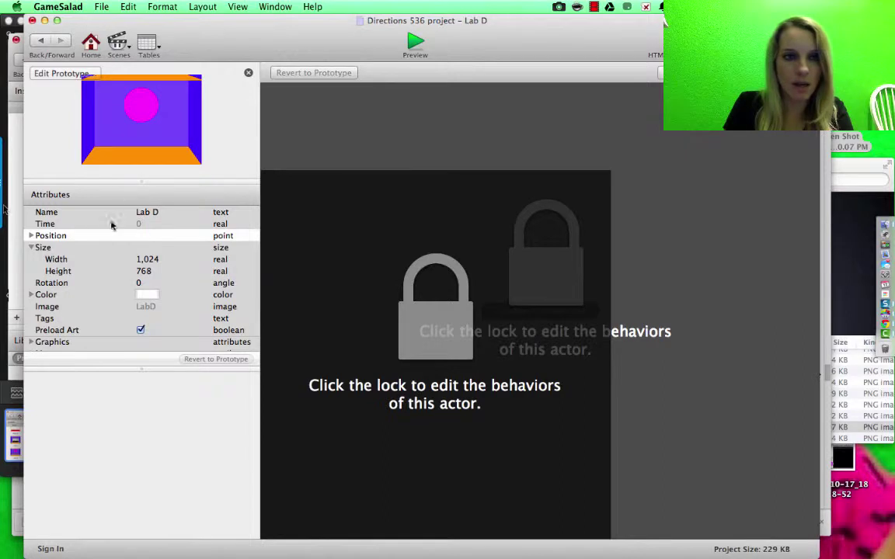
click(31, 235)
click(144, 247)
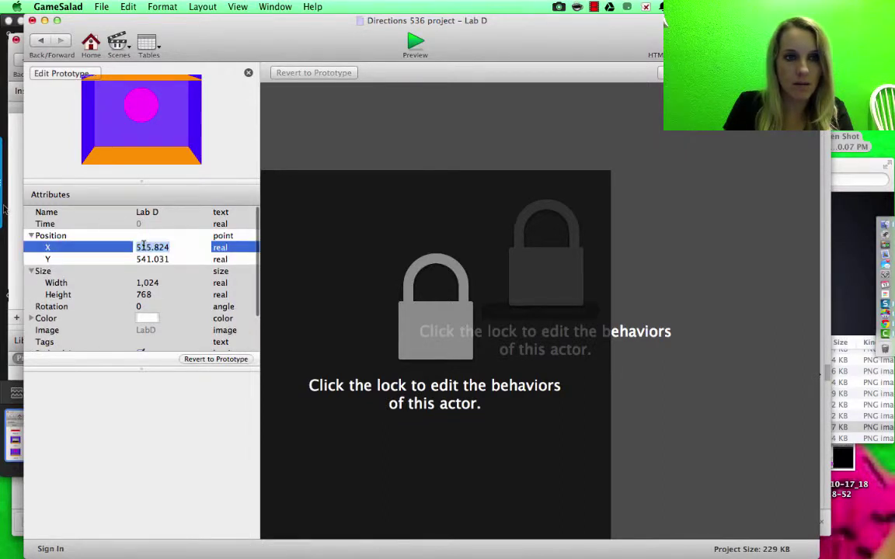
text(512)
key(Tab)
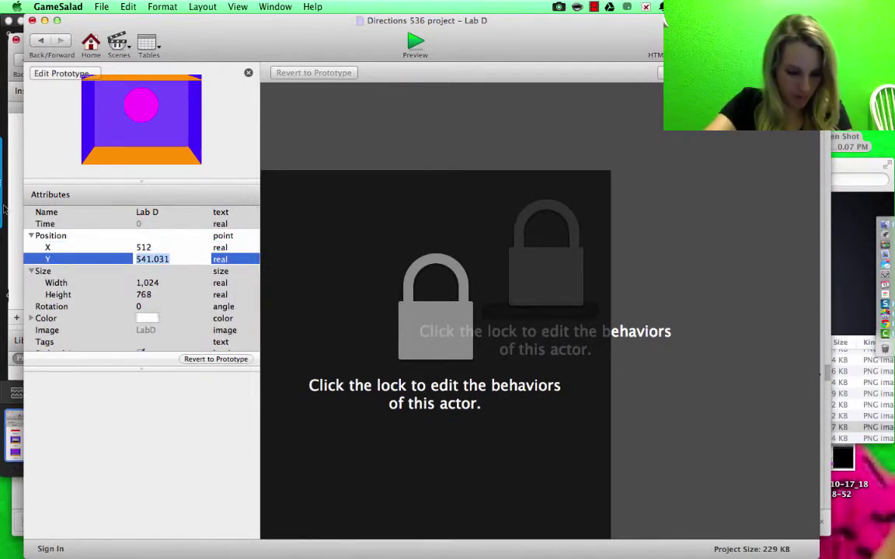
text(384)
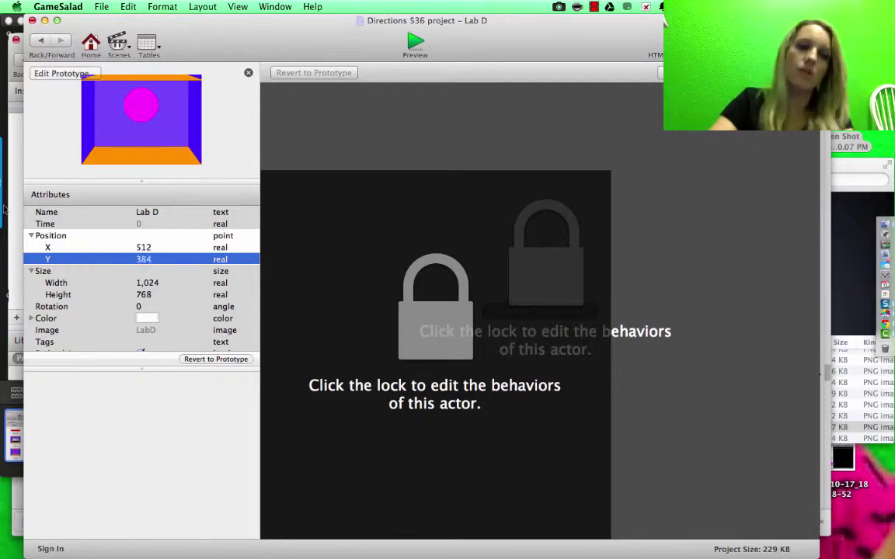
key(Tab)
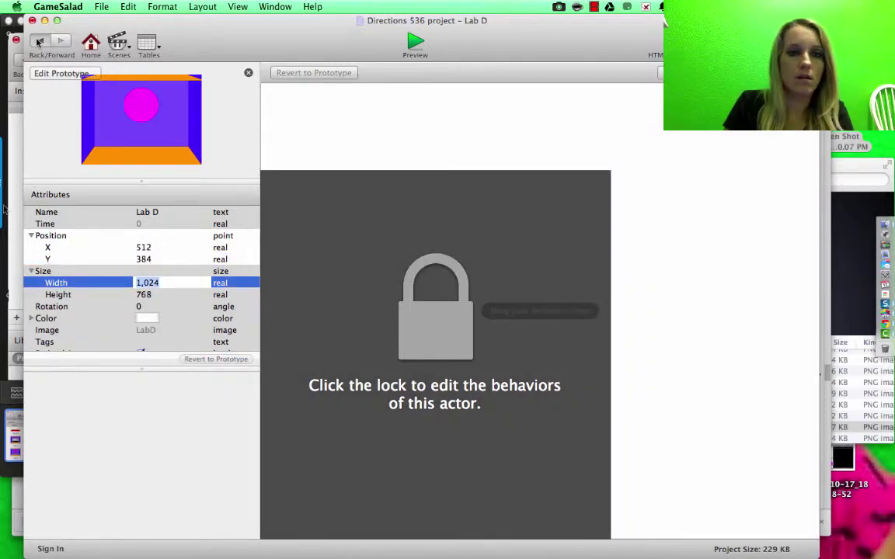
click(43, 41)
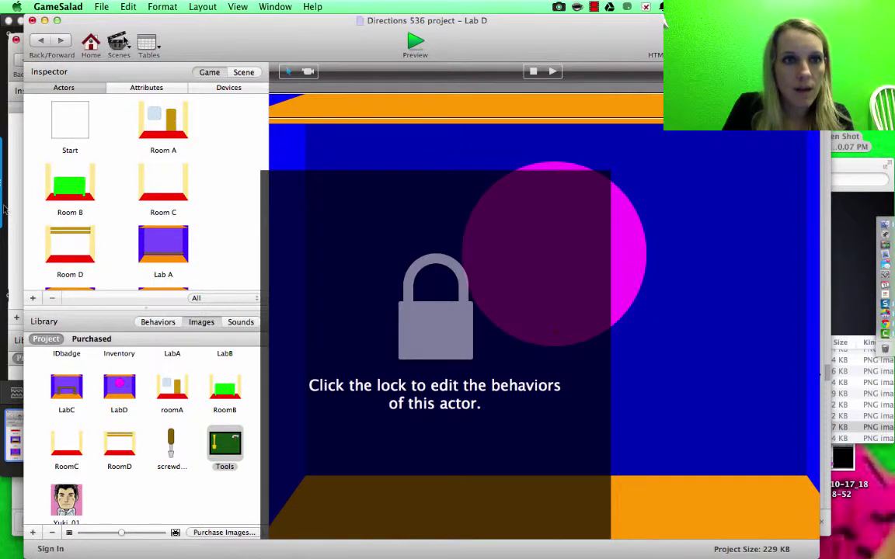
In the Inventory scene, move the Inventory Frame from X 214.103 to X 512, Y 384
click(119, 43)
click(169, 347)
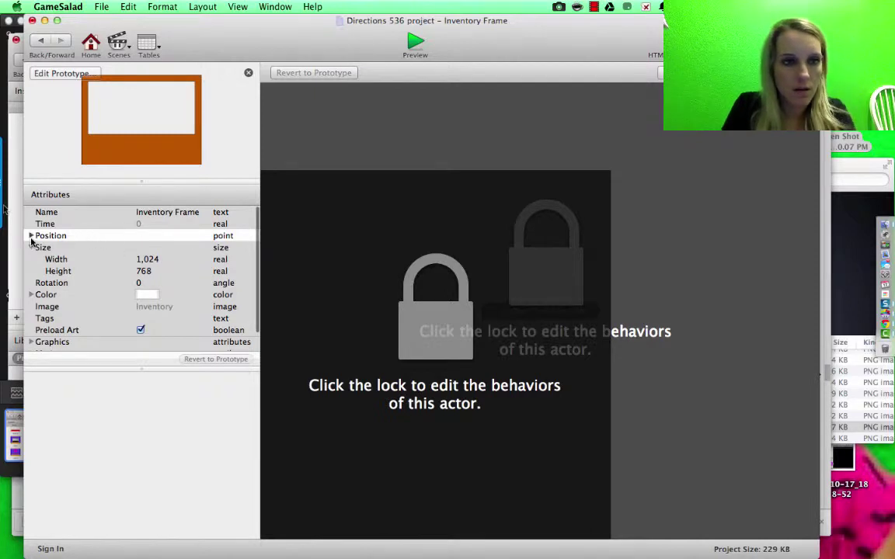
click(31, 237)
double_click(141, 247)
text(5)
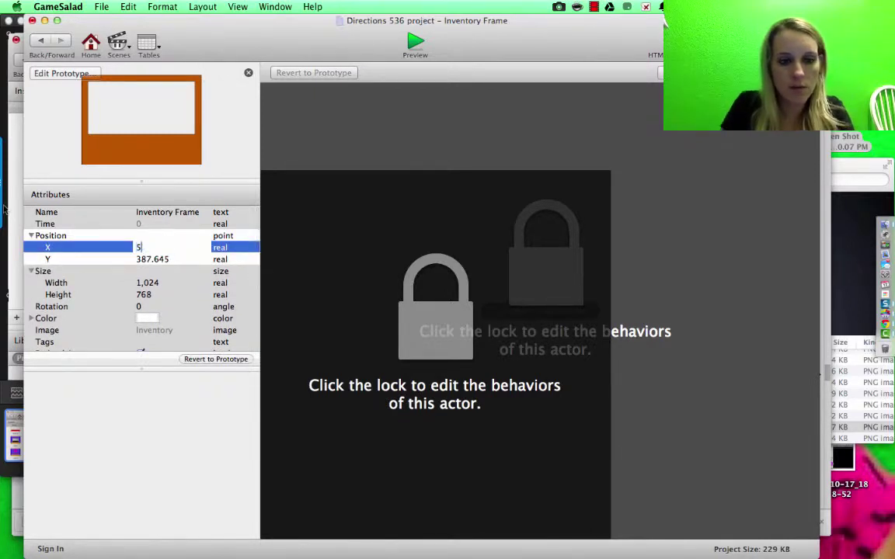
text(12)
key(Tab)
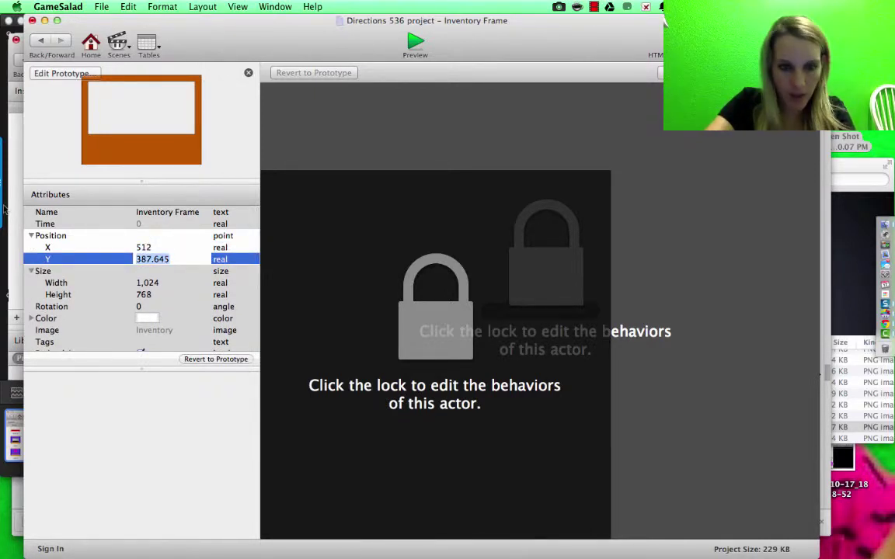
text(384)
key(Tab)
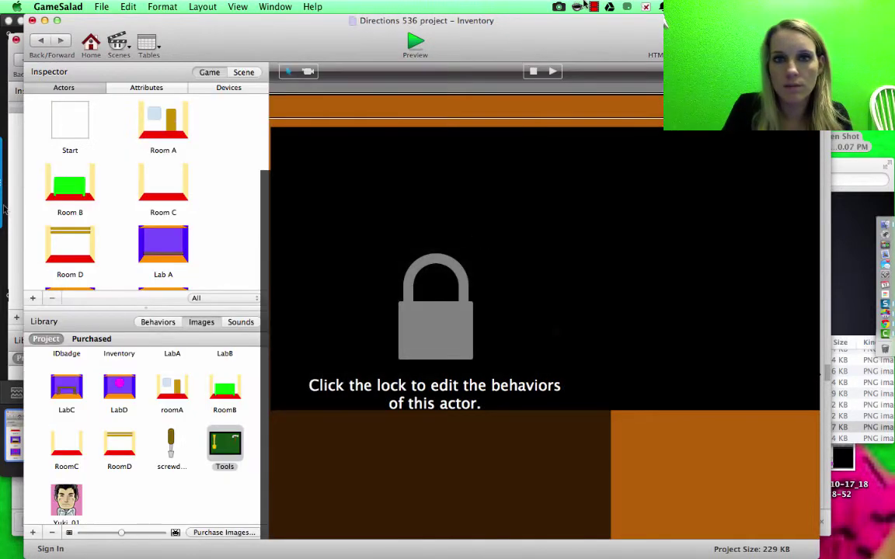
click(593, 7)
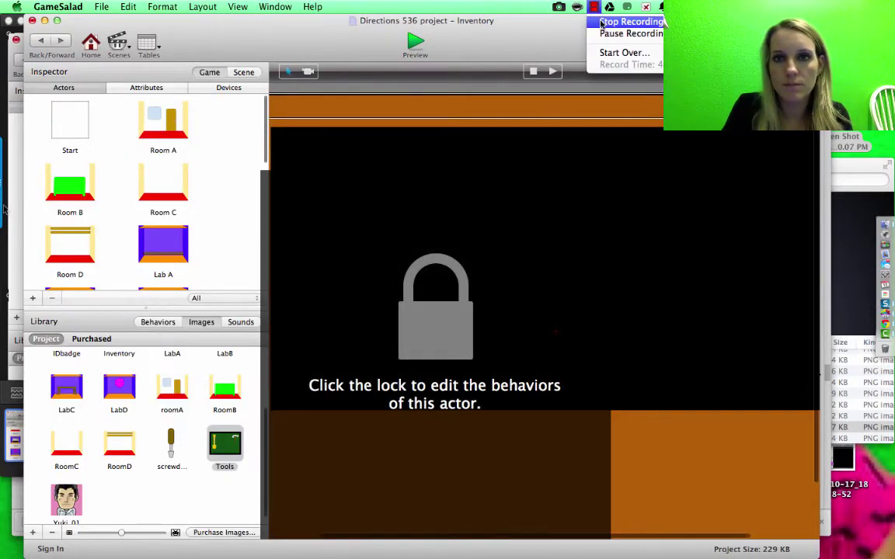